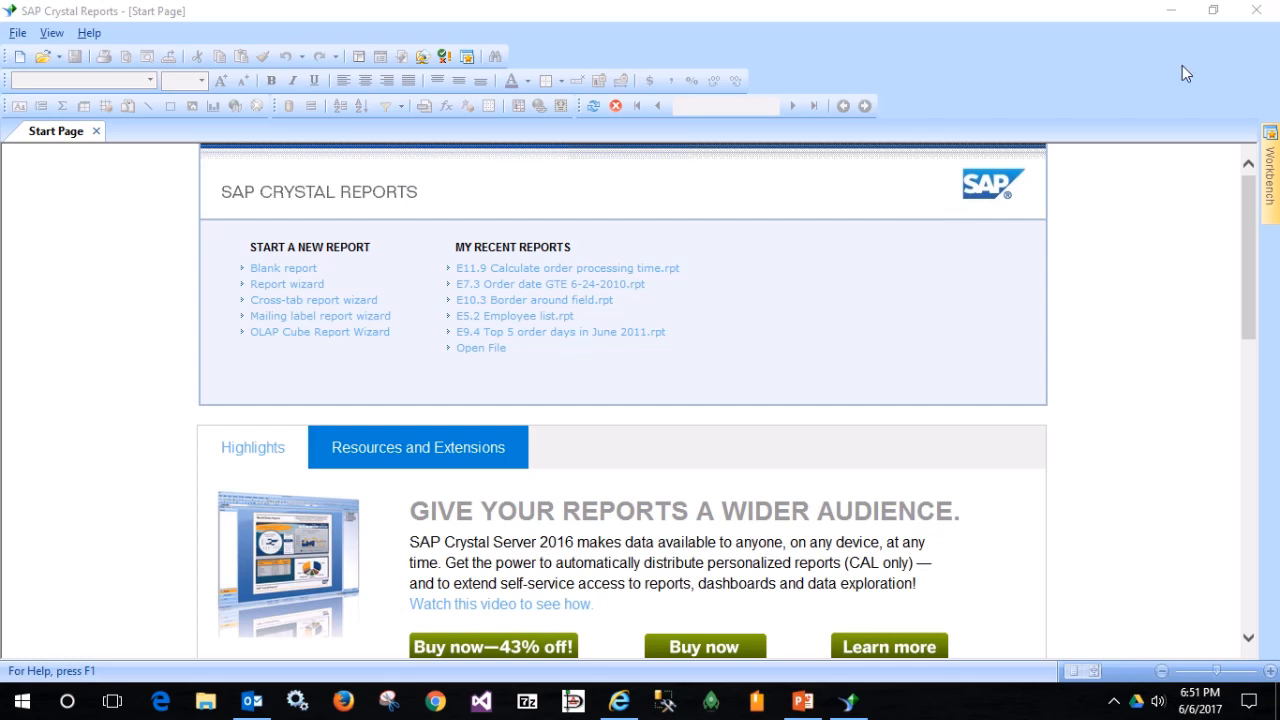
# Open the report E11.9 Calculate order processing time.rpt and save a copy as "E12.2 Use multiple conditions to highlight a field"
pyautogui.click(17, 35)
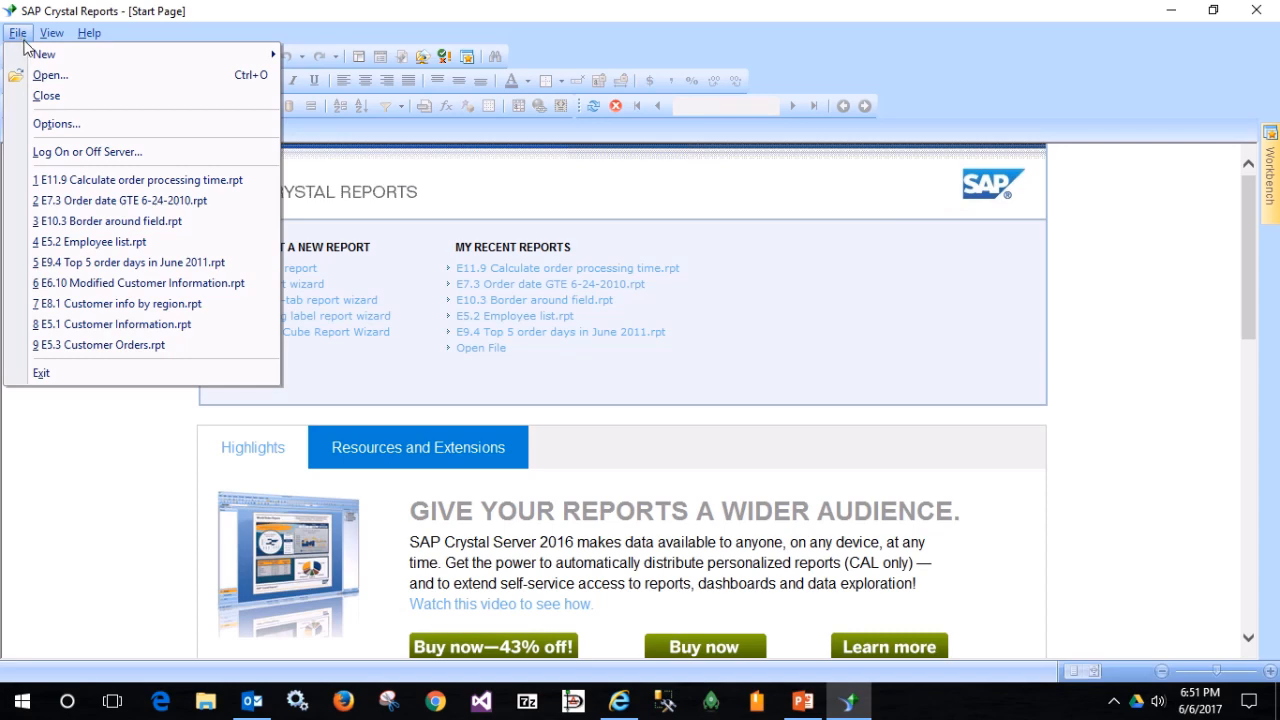
pyautogui.click(77, 181)
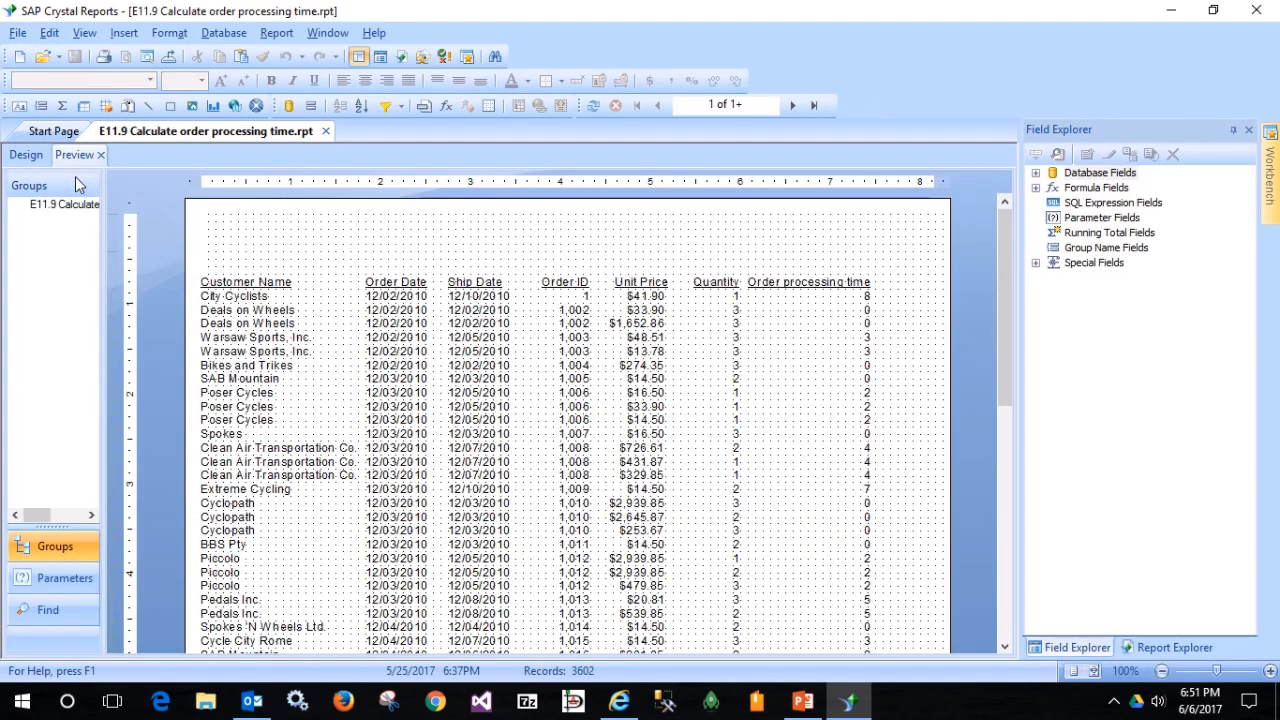
pyautogui.click(17, 32)
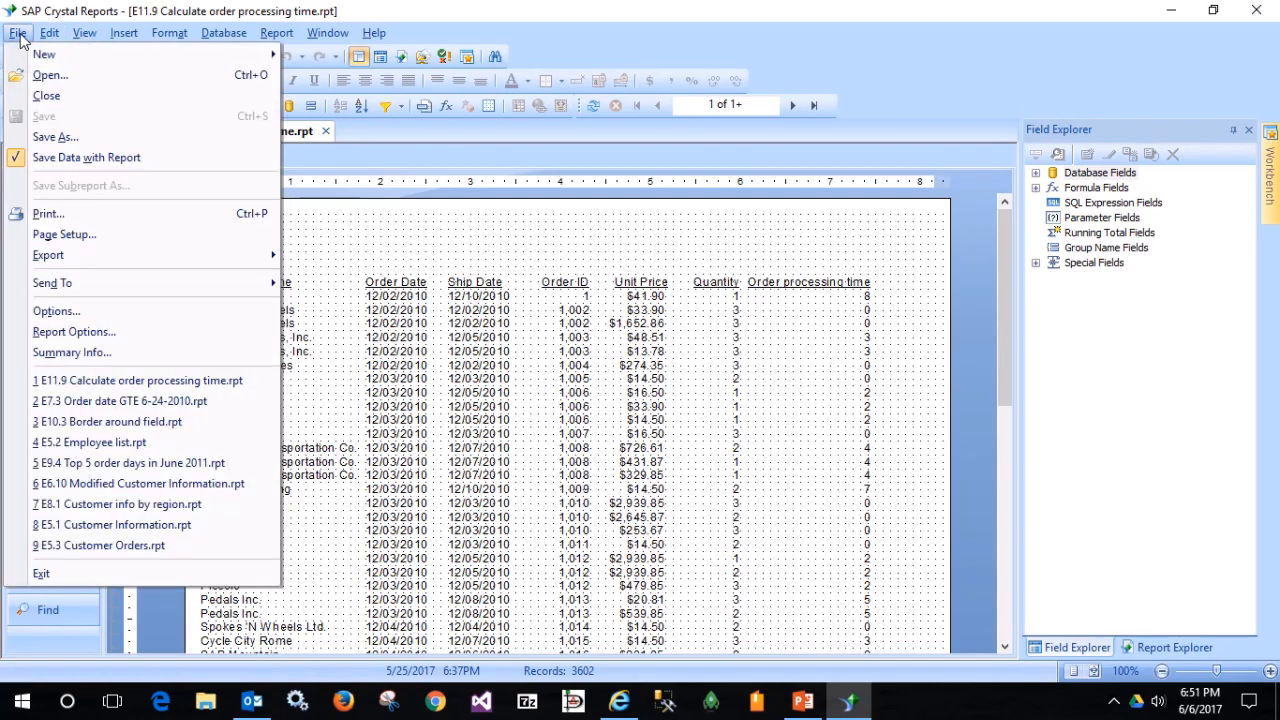
pyautogui.click(52, 137)
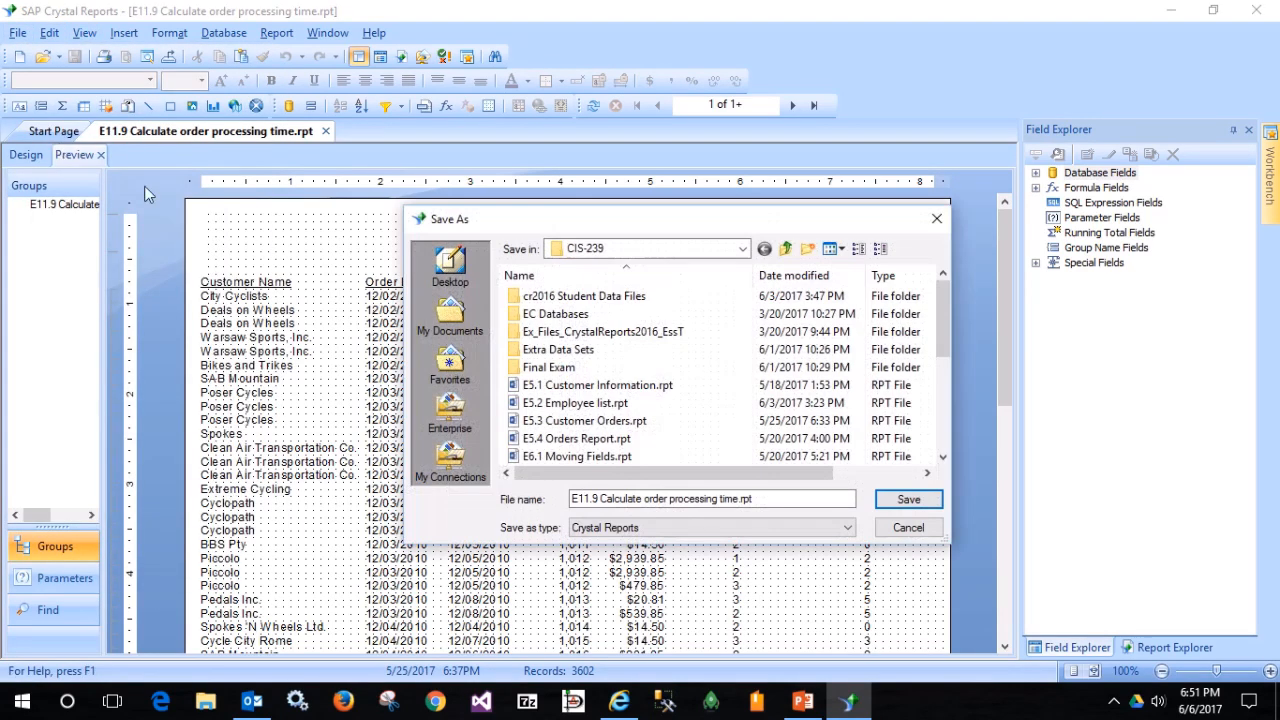
pyautogui.moveTo(785, 499); pyautogui.dragTo(543, 507)
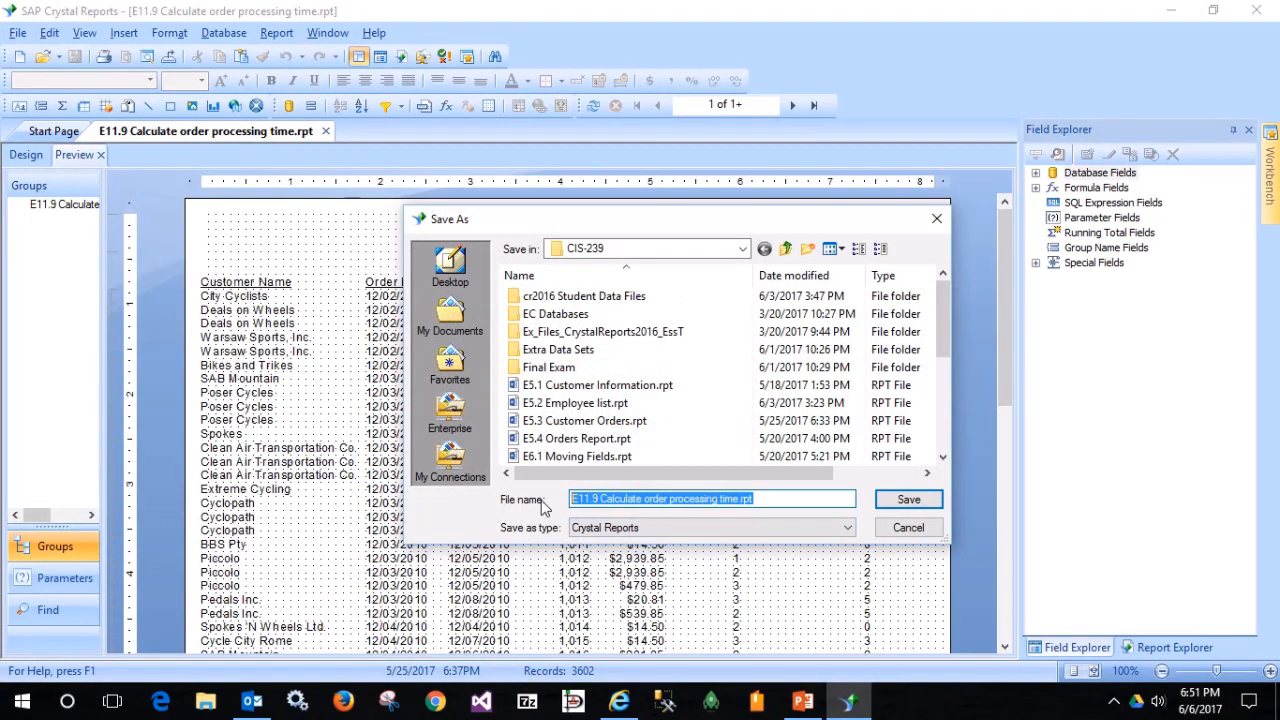
pyautogui.write('E12.2')
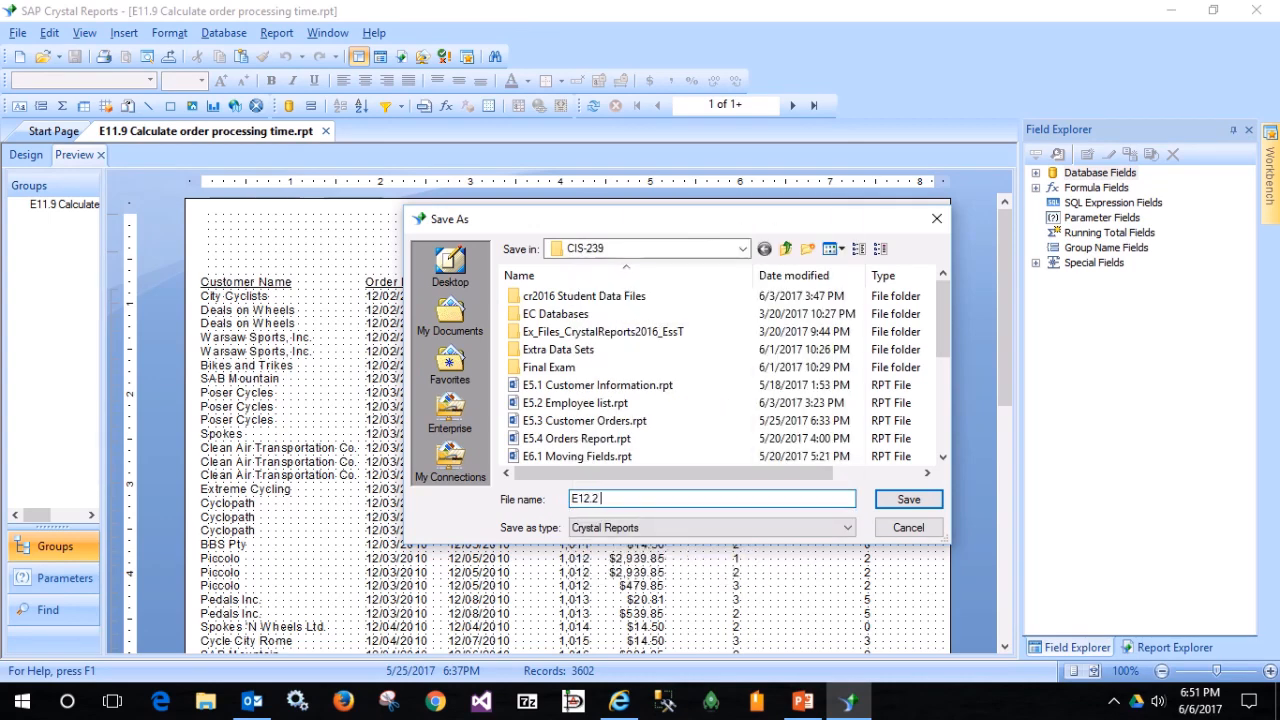
pyautogui.write(' Use multiple conditions to highl')
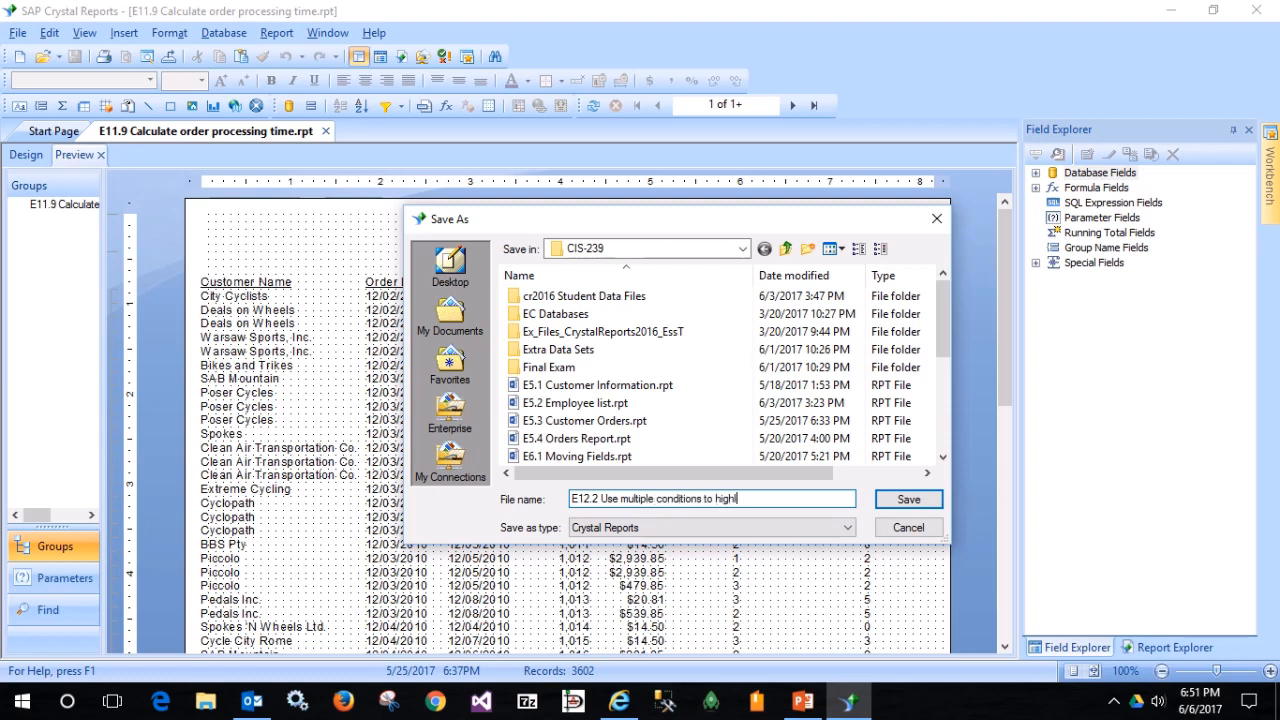
pyautogui.write('ight a field')
pyautogui.press('Return')
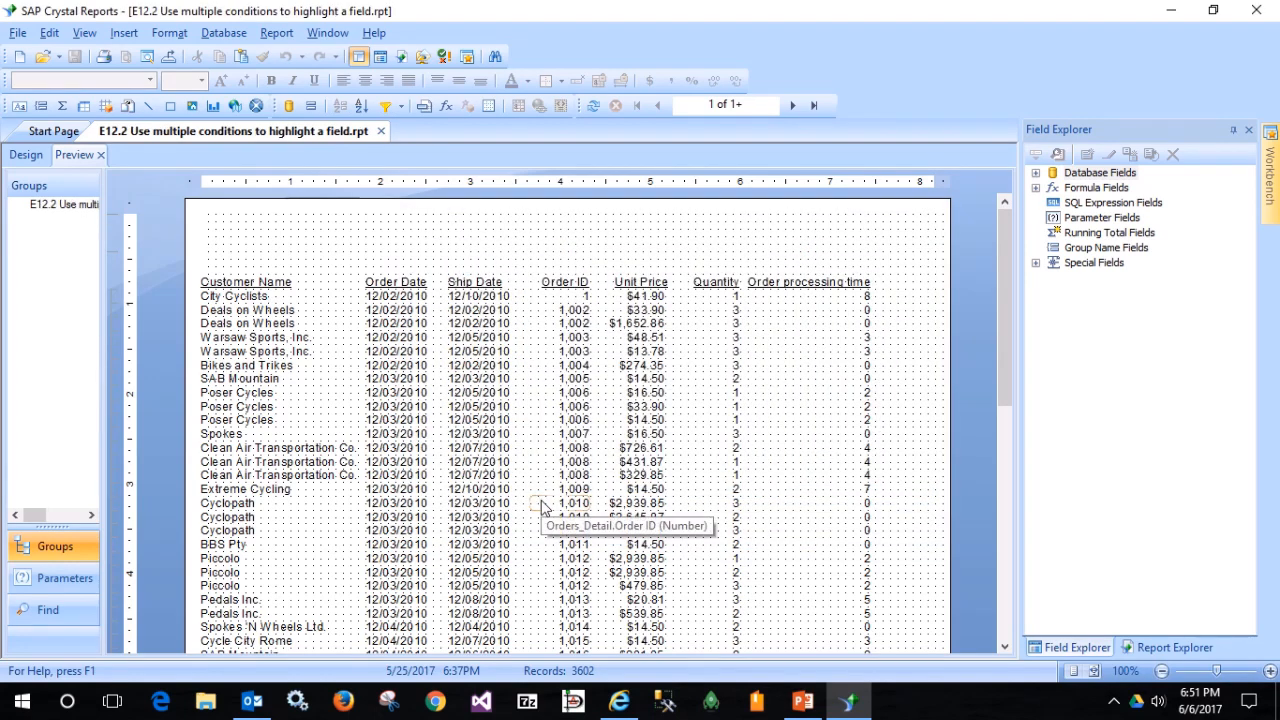
# In the report design, add a Highlighting Expert condition to the Quantity detail field that makes values greater than or equal to 3 bold
pyautogui.click(26, 155)
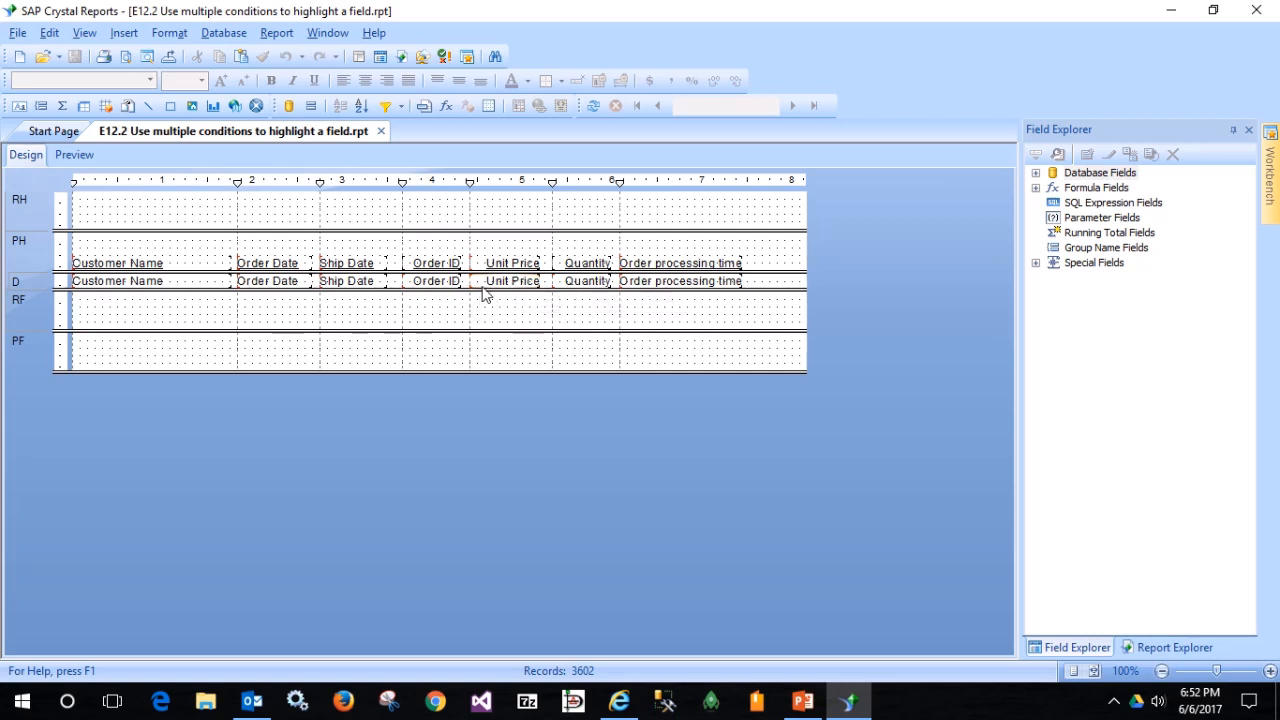
pyautogui.rightClick(576, 287)
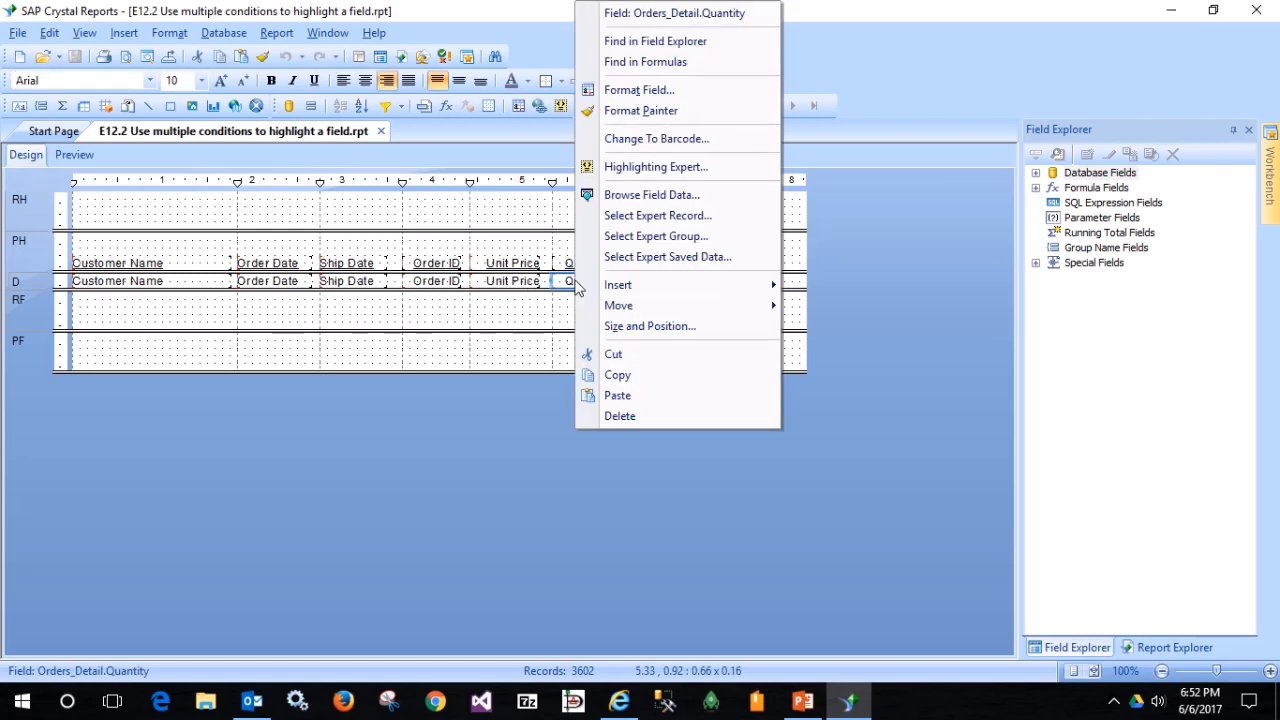
pyautogui.click(638, 170)
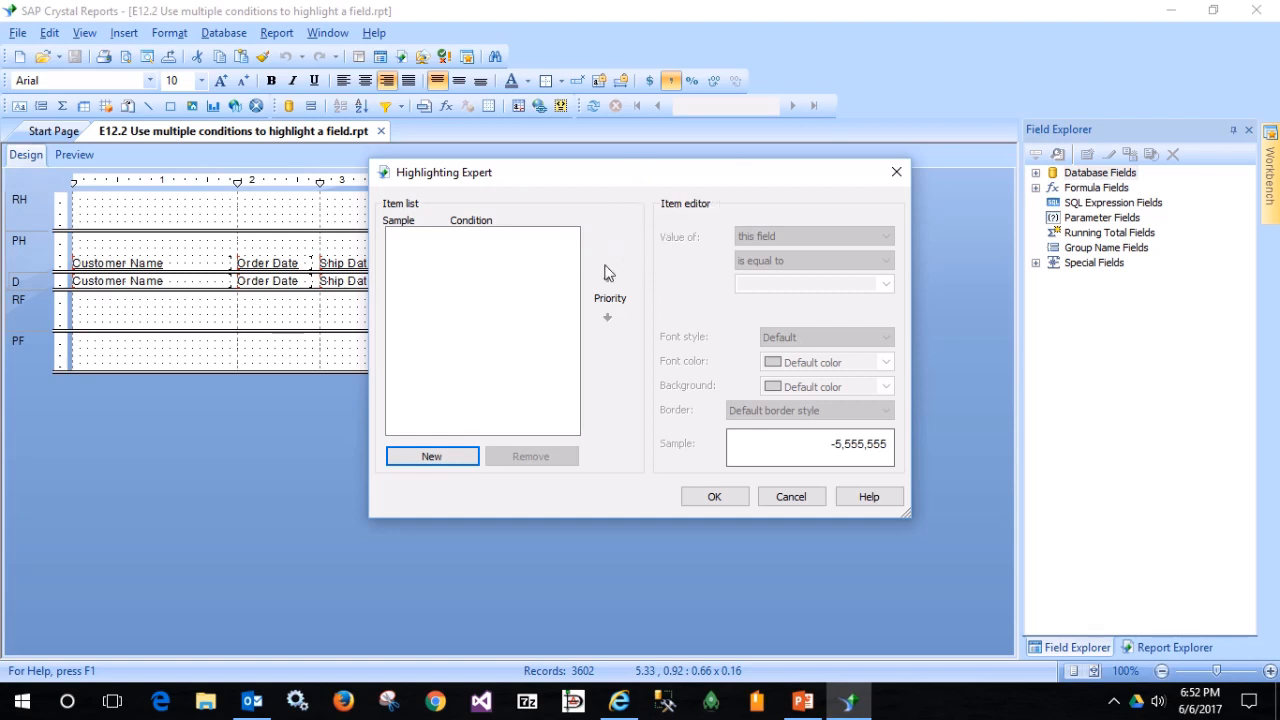
pyautogui.click(428, 458)
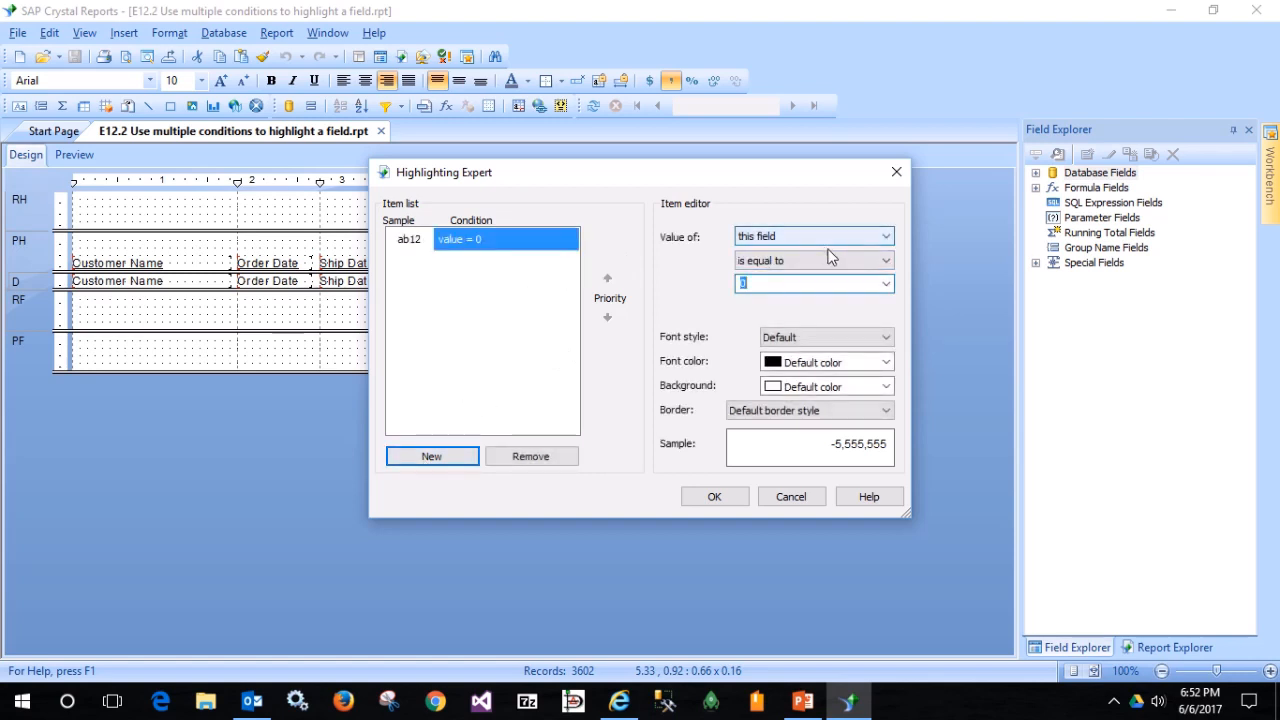
pyautogui.click(885, 262)
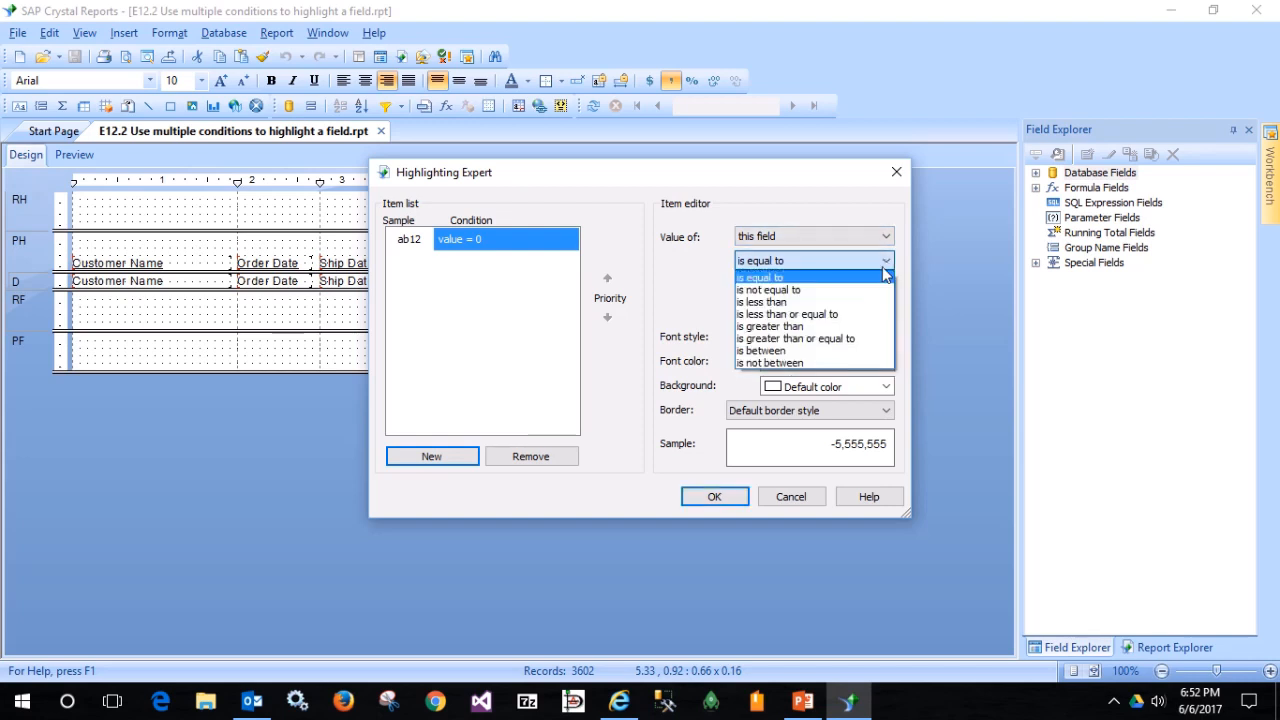
pyautogui.click(827, 342)
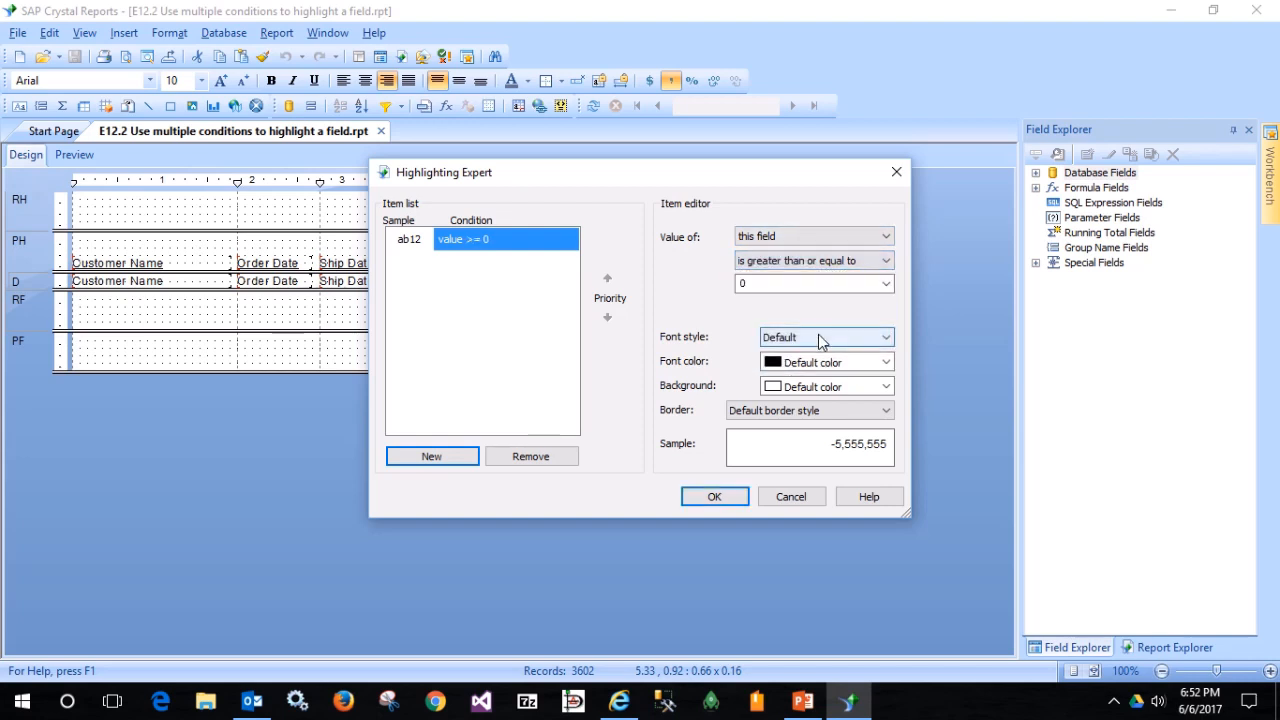
pyautogui.click(740, 285)
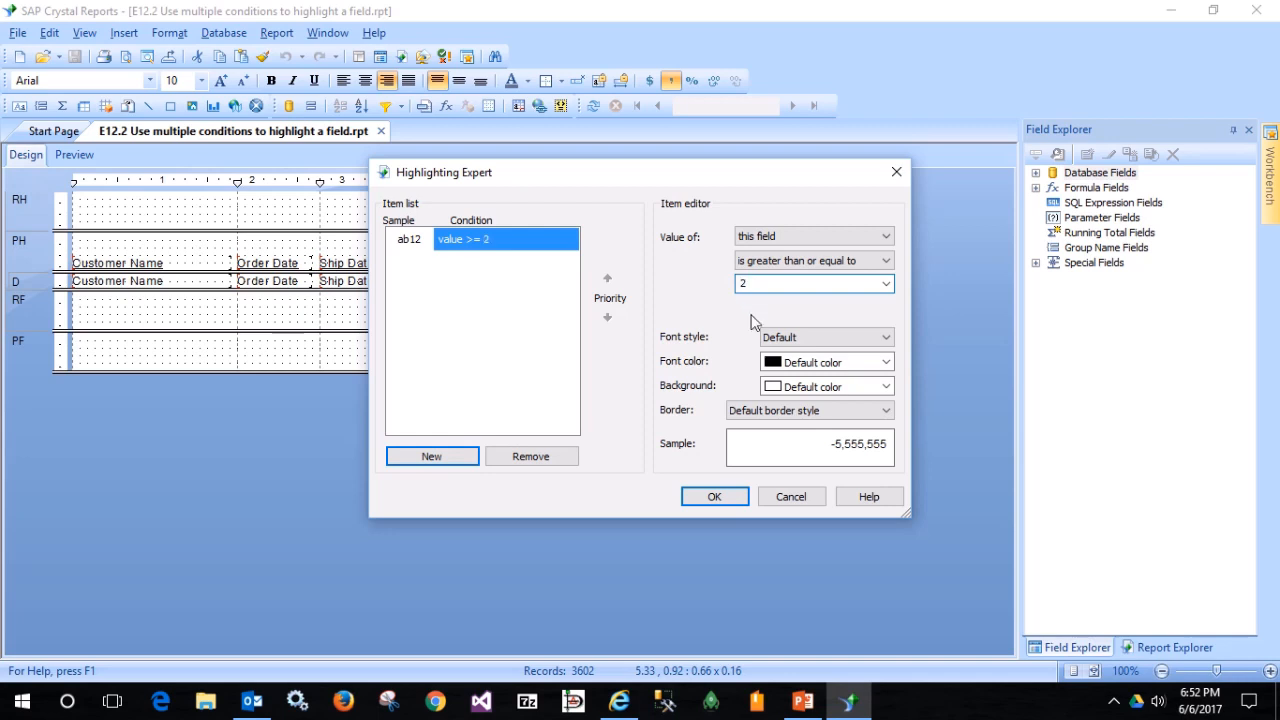
pyautogui.press('BackSpace')
pyautogui.write('3')
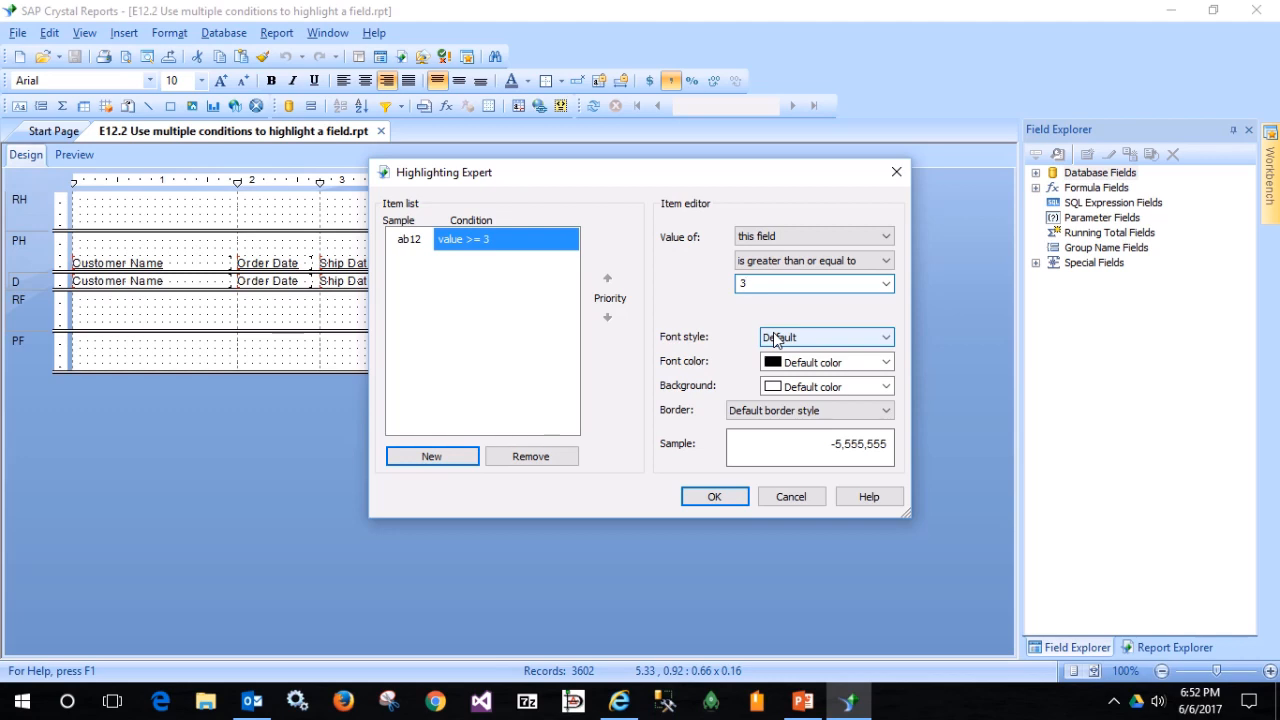
pyautogui.click(884, 340)
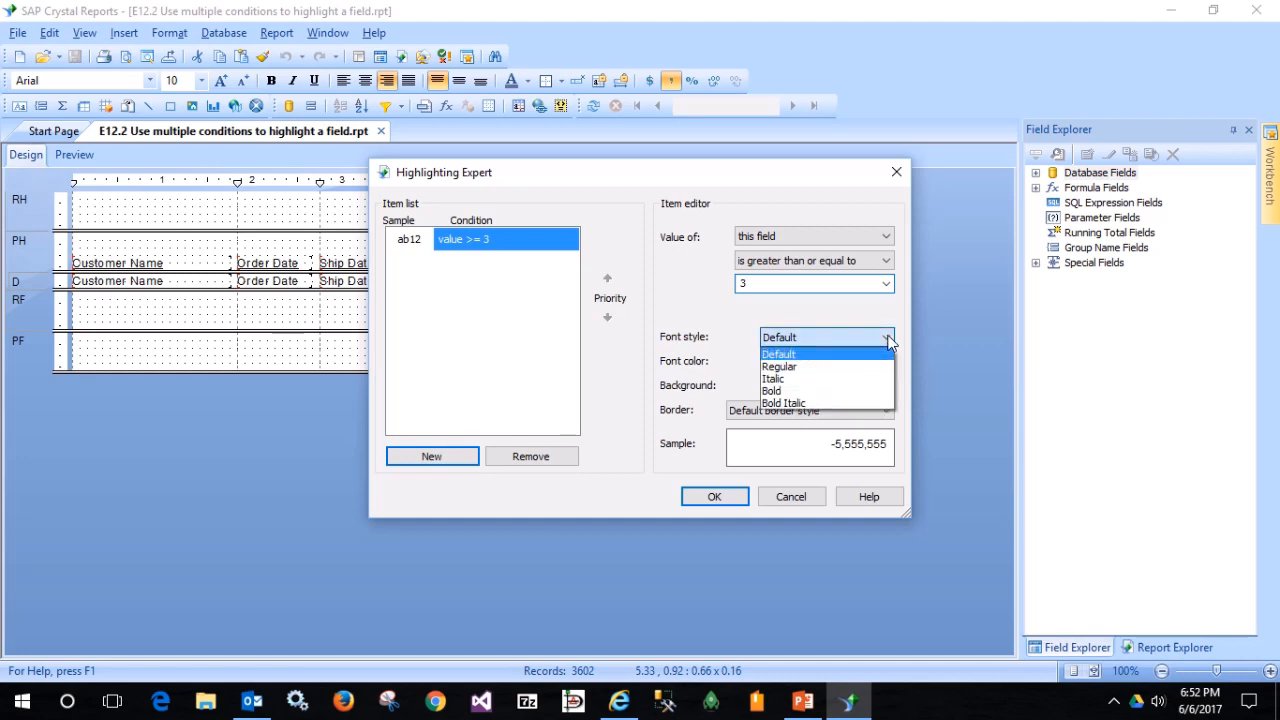
pyautogui.click(824, 391)
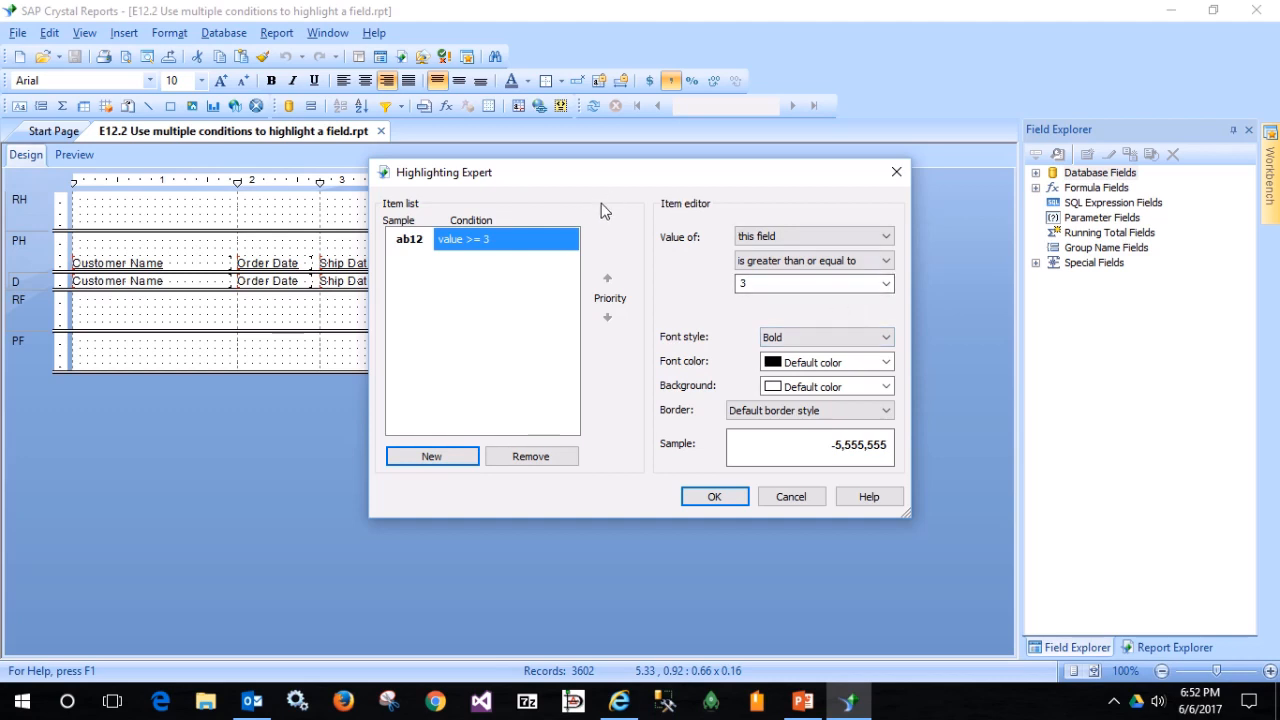
# Add a second highlighting condition for Quantity based on Orders_Detail.Unit Price being greater than 500
pyautogui.click(432, 458)
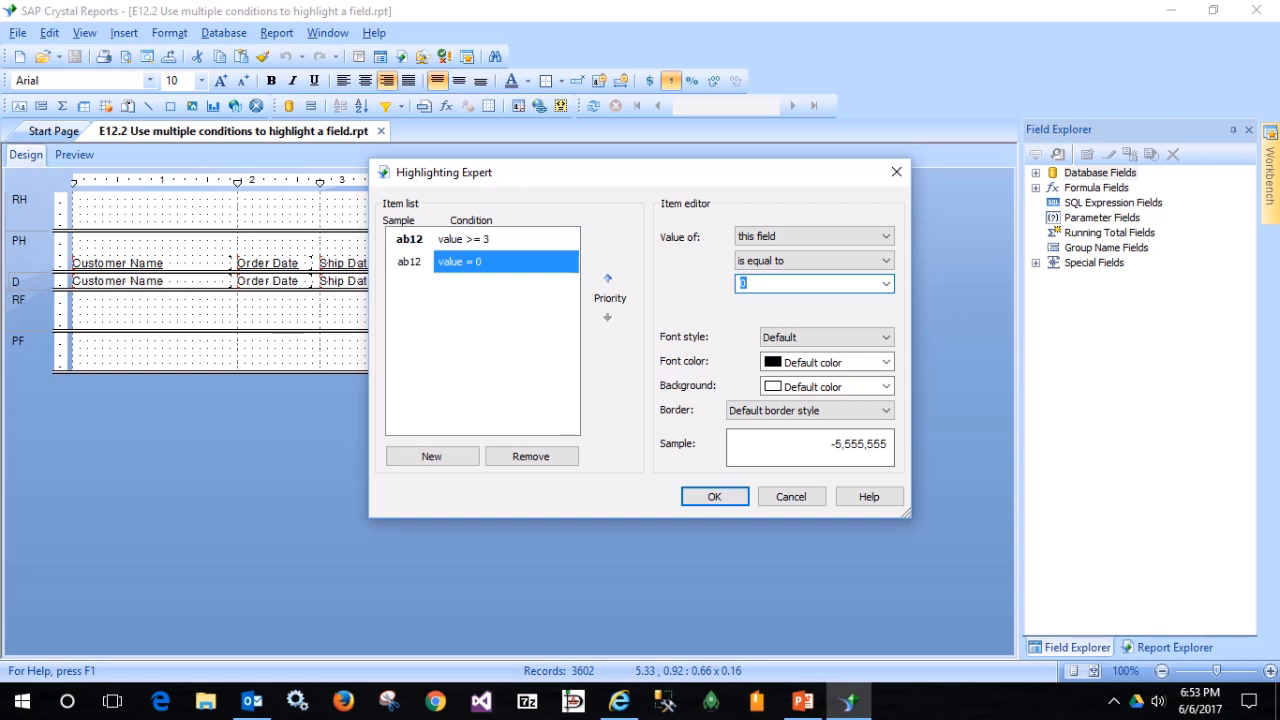
pyautogui.click(884, 238)
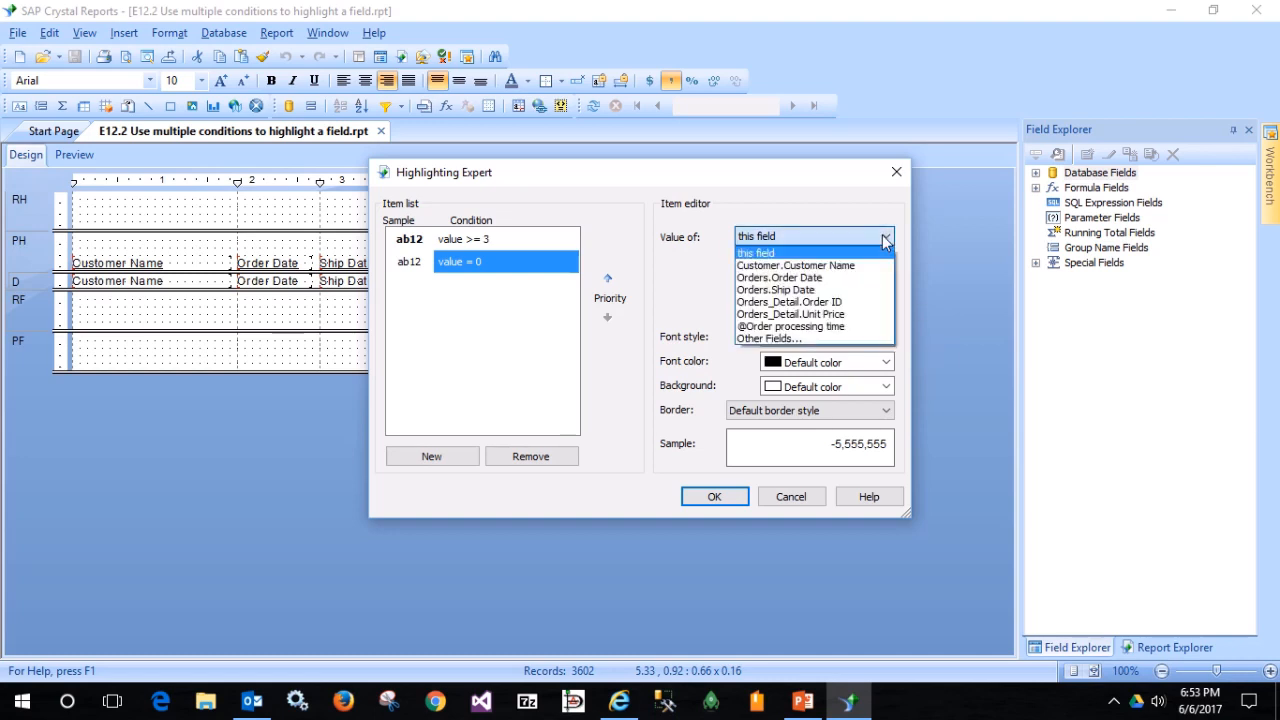
pyautogui.click(857, 316)
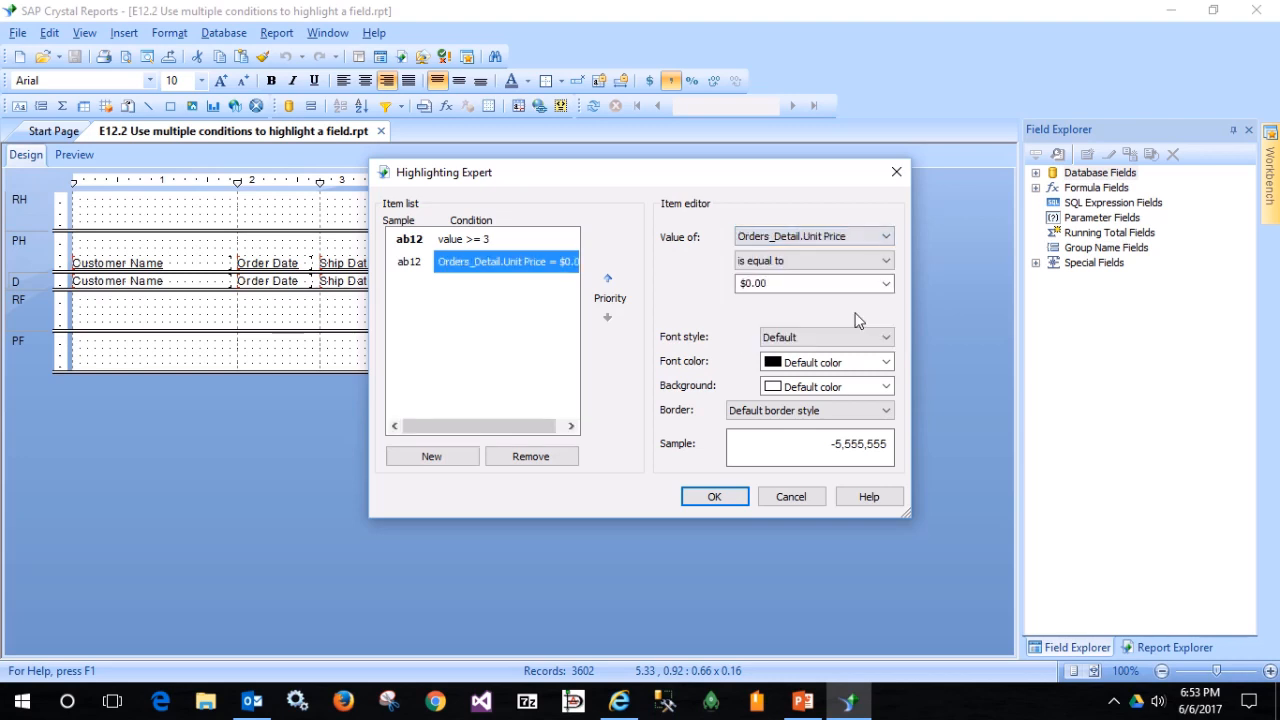
pyautogui.click(886, 262)
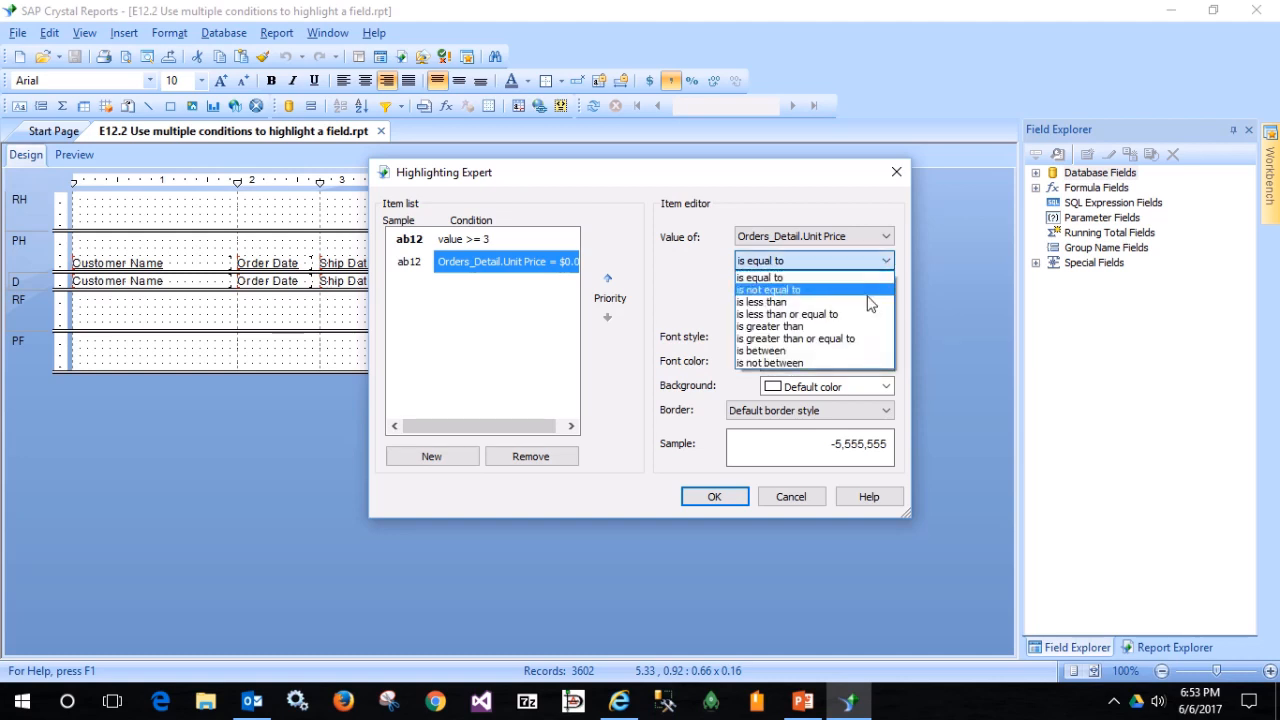
pyautogui.click(852, 324)
pyautogui.press('Tab')
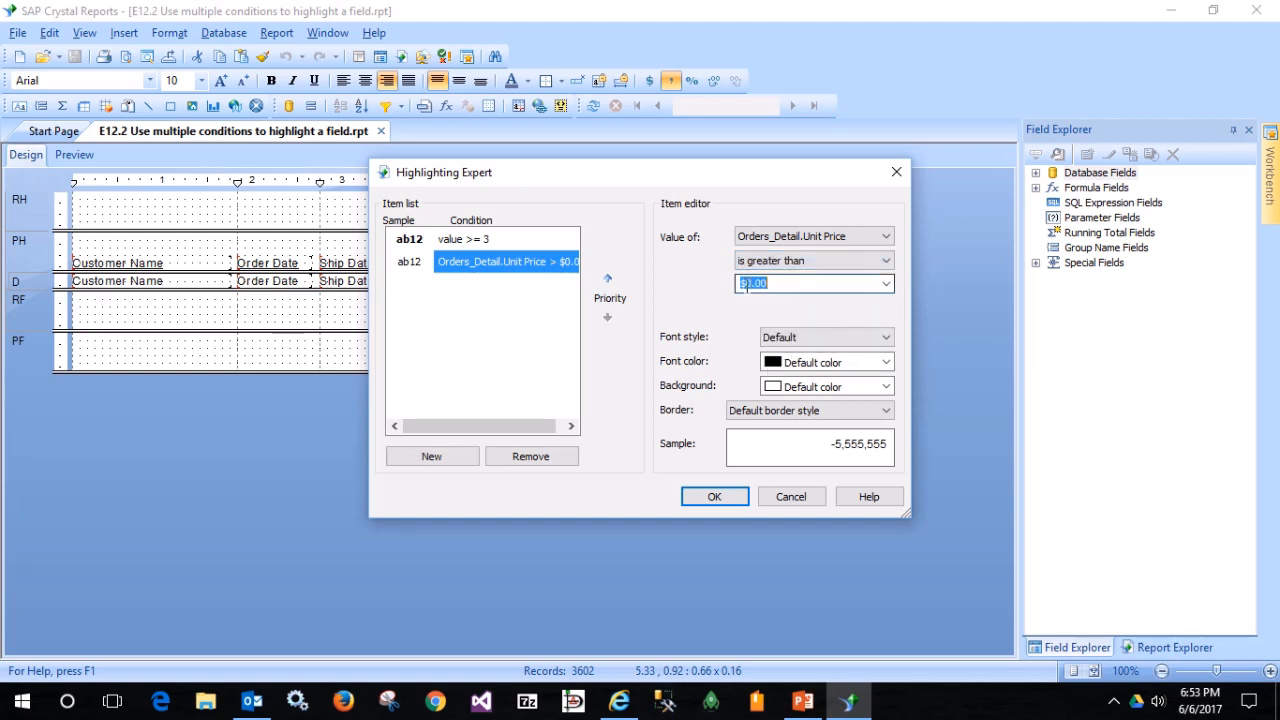
pyautogui.write('500')
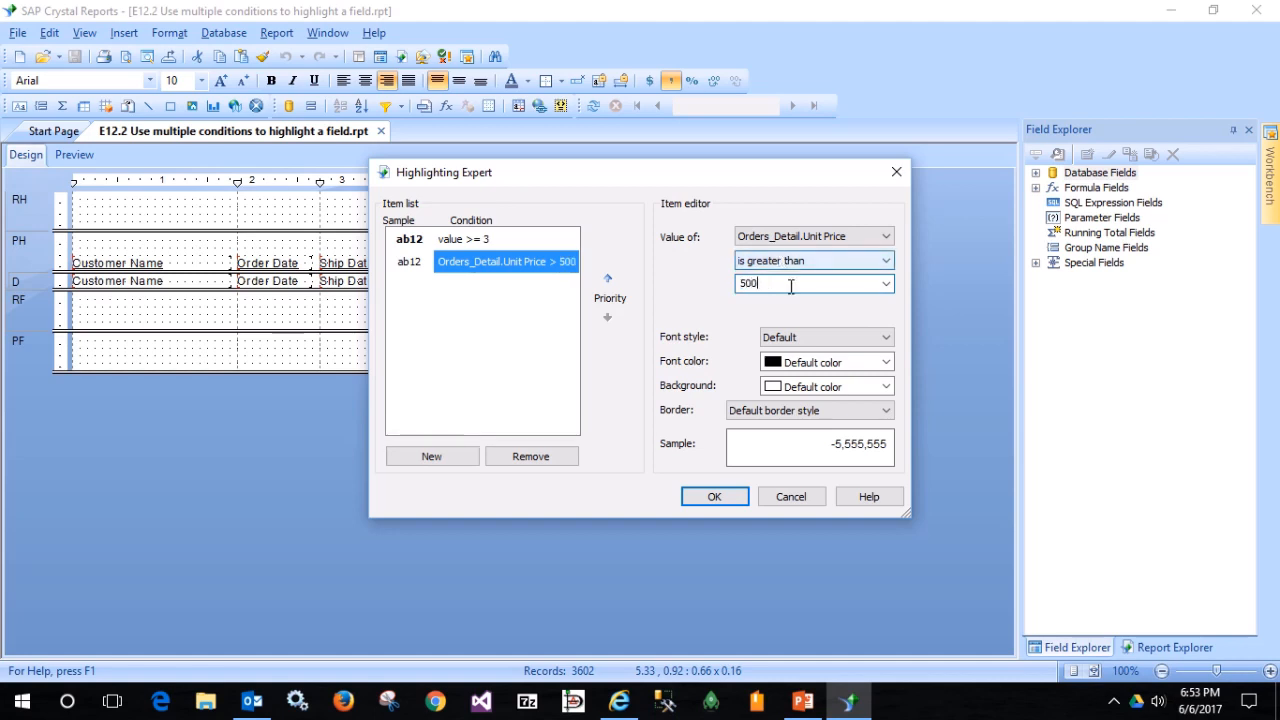
# Format the Unit Price condition with a Bold Italic font style and Red font color
pyautogui.click(886, 338)
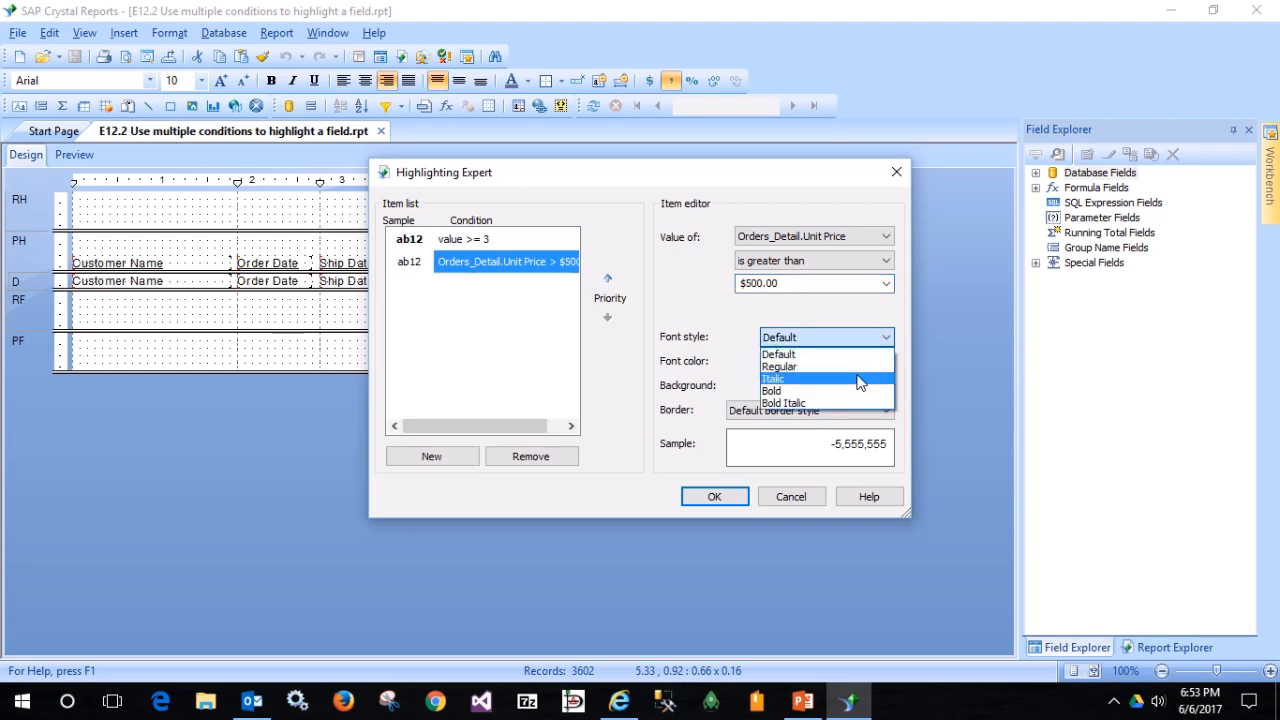
pyautogui.click(845, 403)
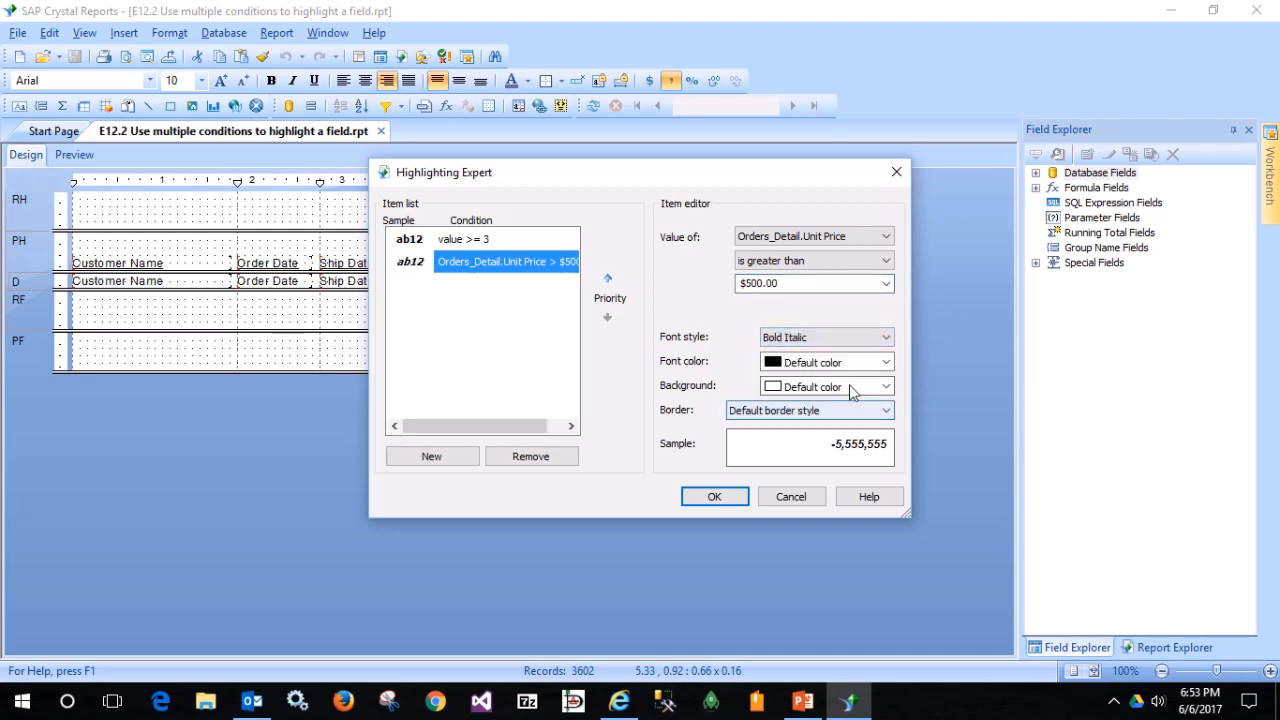
pyautogui.click(886, 364)
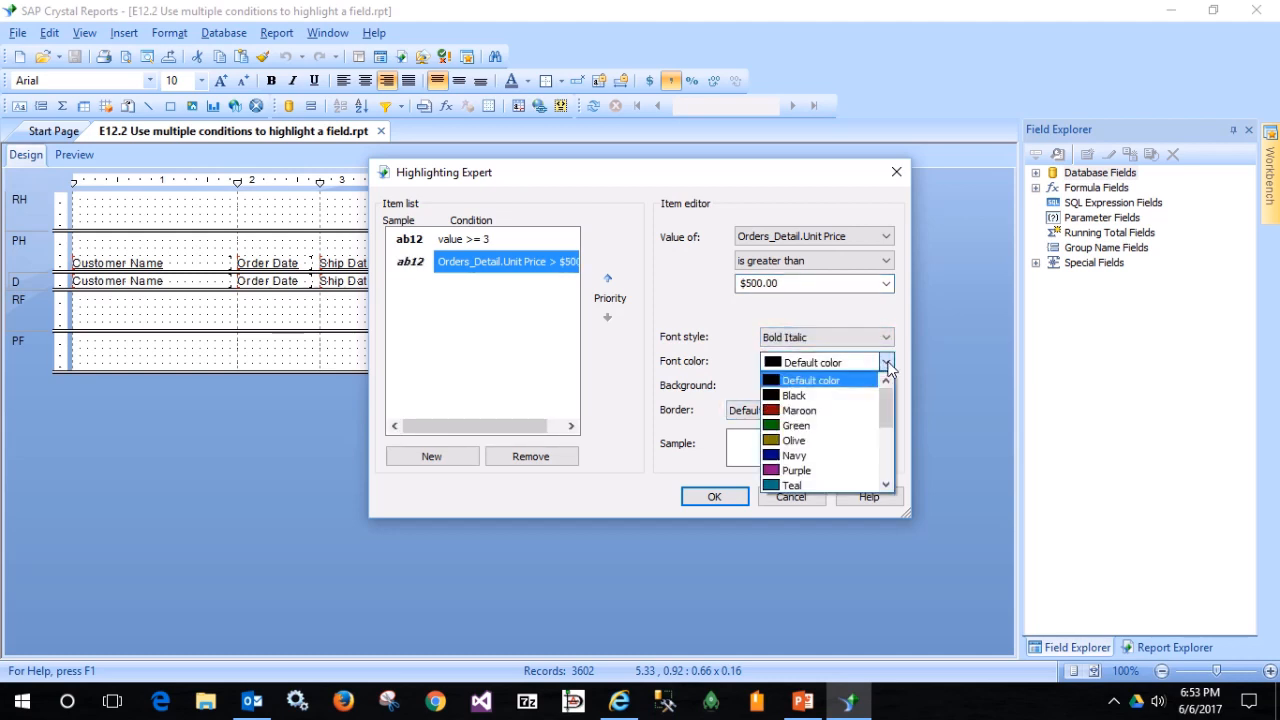
pyautogui.moveTo(886, 403); pyautogui.dragTo(886, 433)
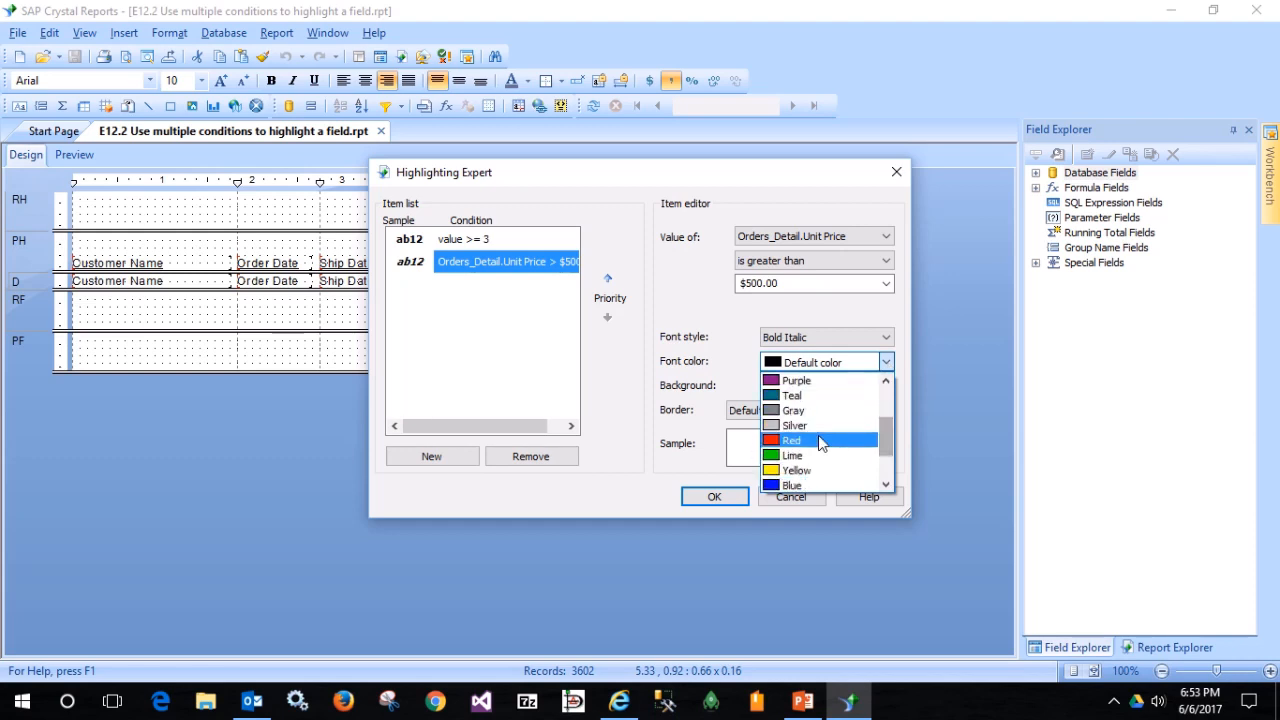
pyautogui.click(818, 441)
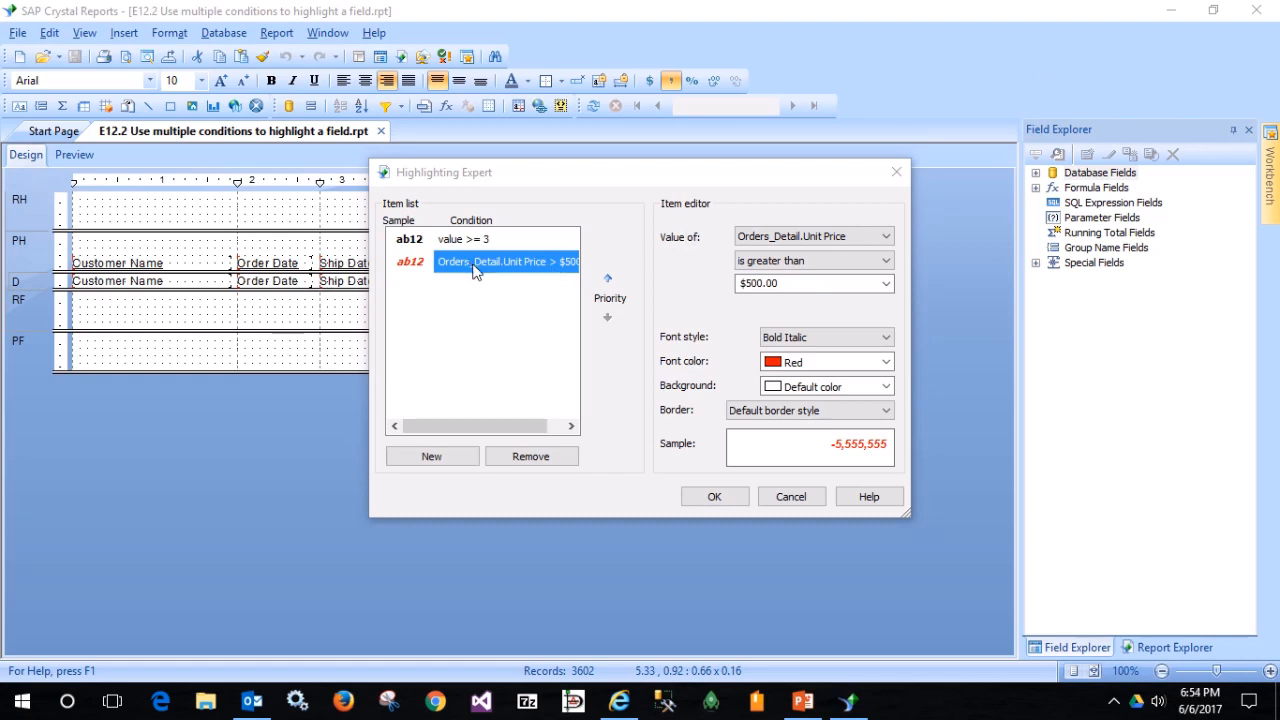
# Raise the Unit Price condition above the Quantity condition in priority and apply the highlighting rules
pyautogui.click(477, 268)
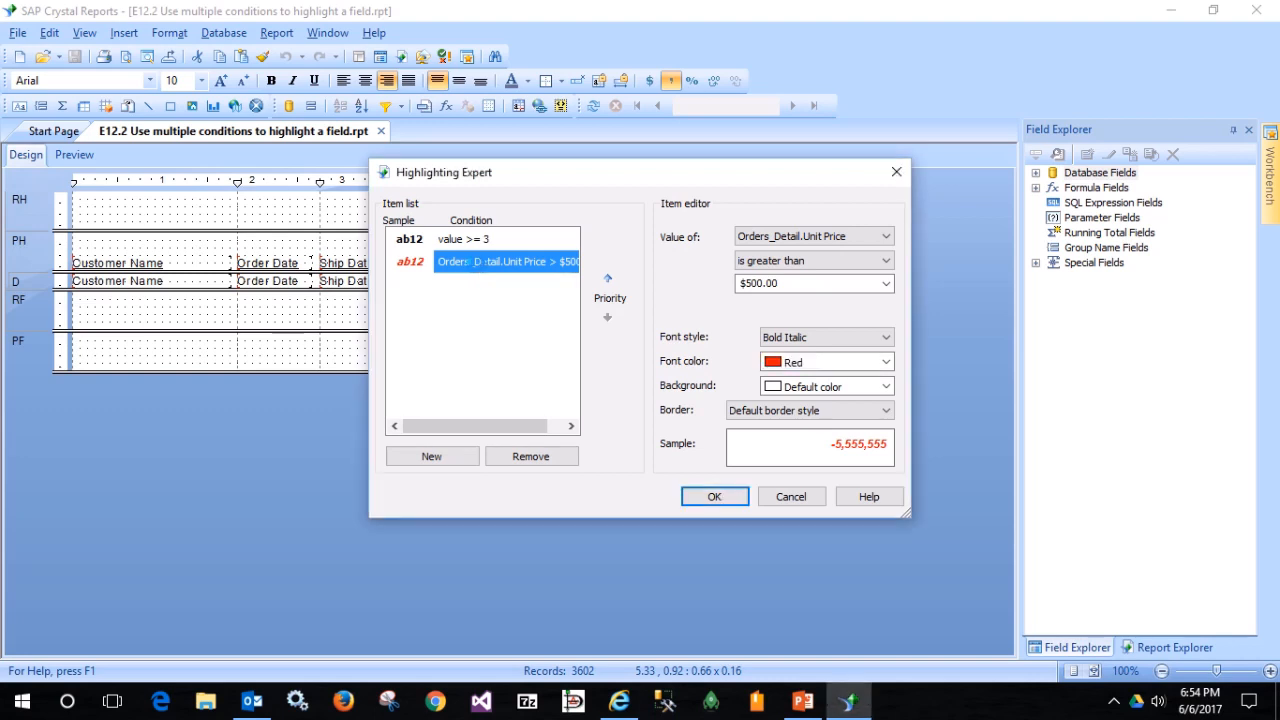
pyautogui.click(608, 280)
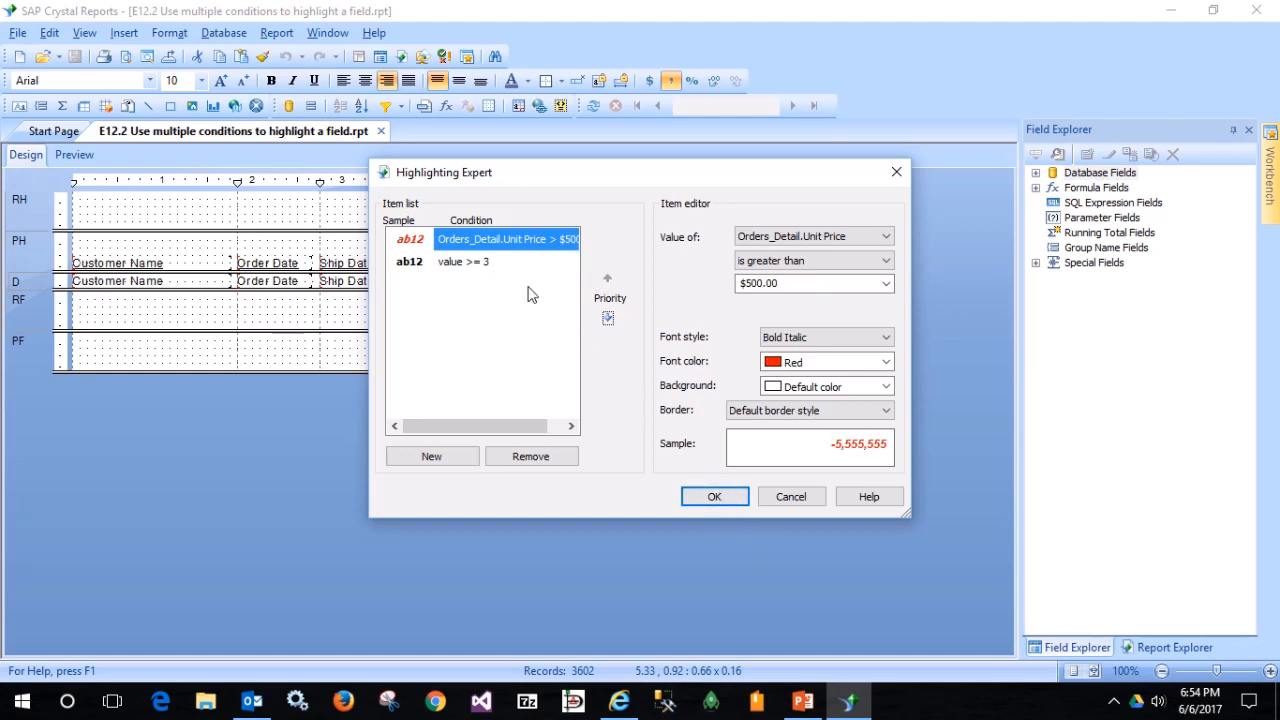
pyautogui.click(714, 498)
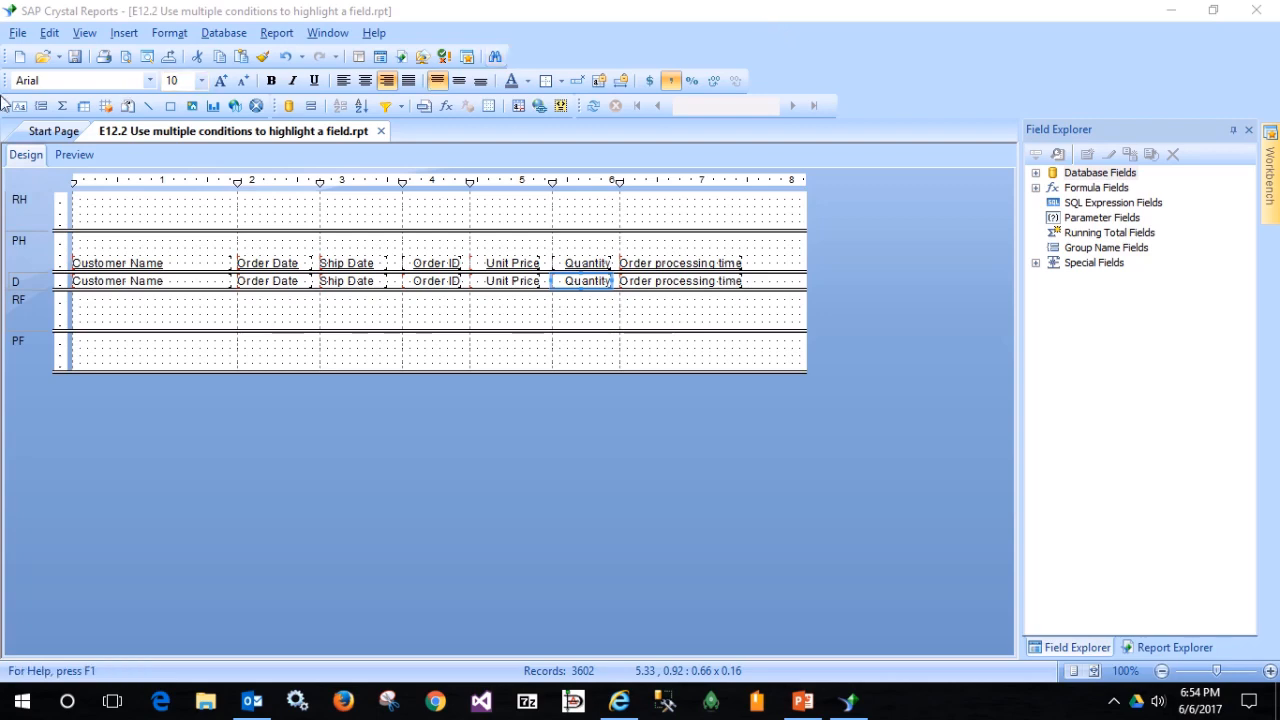
# Preview the report and examine the conditional highlighting in the Quantity column
pyautogui.click(70, 155)
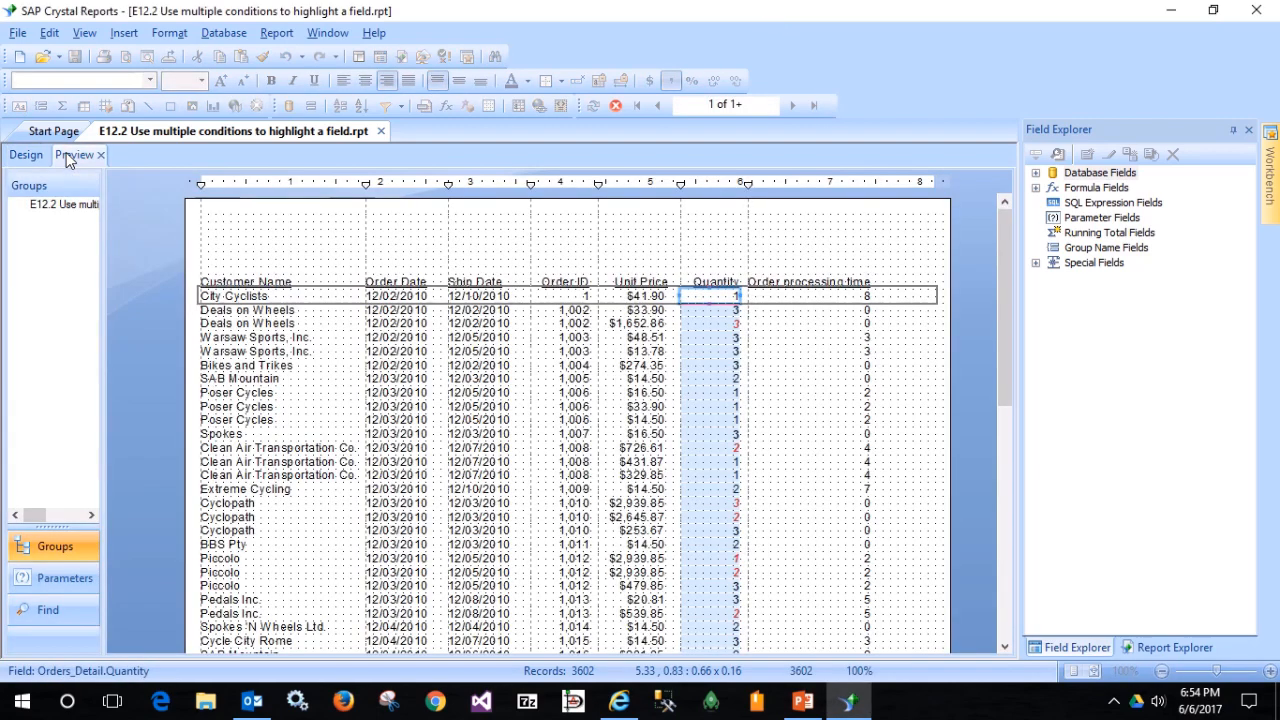
pyautogui.click(947, 375)
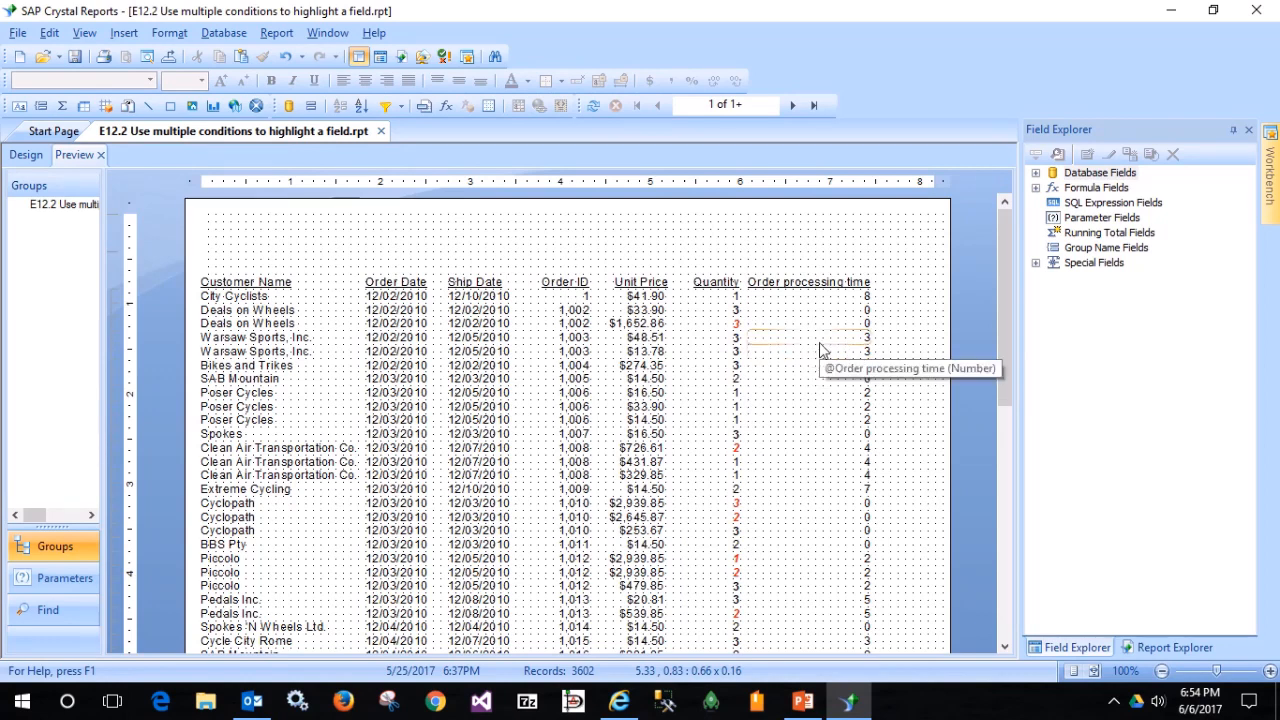
pyautogui.scroll(-1, 818, 368)
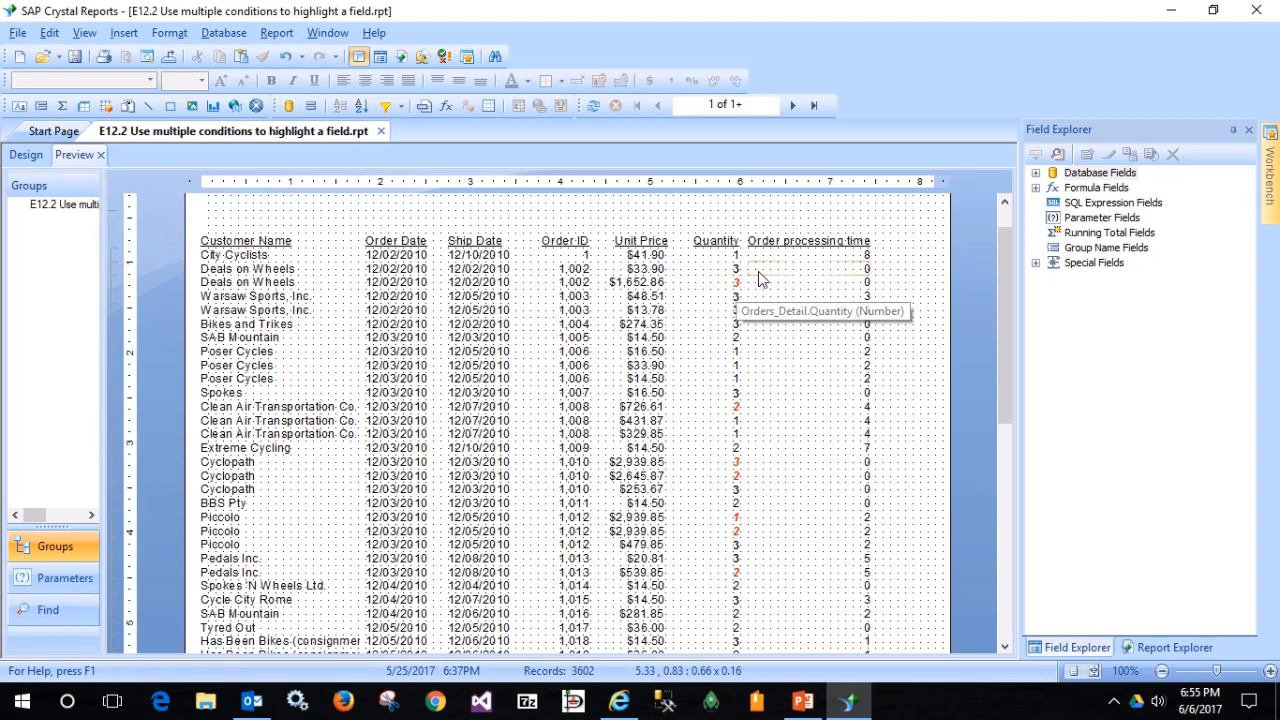
# Review the highlighted Quantity values on the report's first page and save the report
pyautogui.scroll(-2, 660, 350)
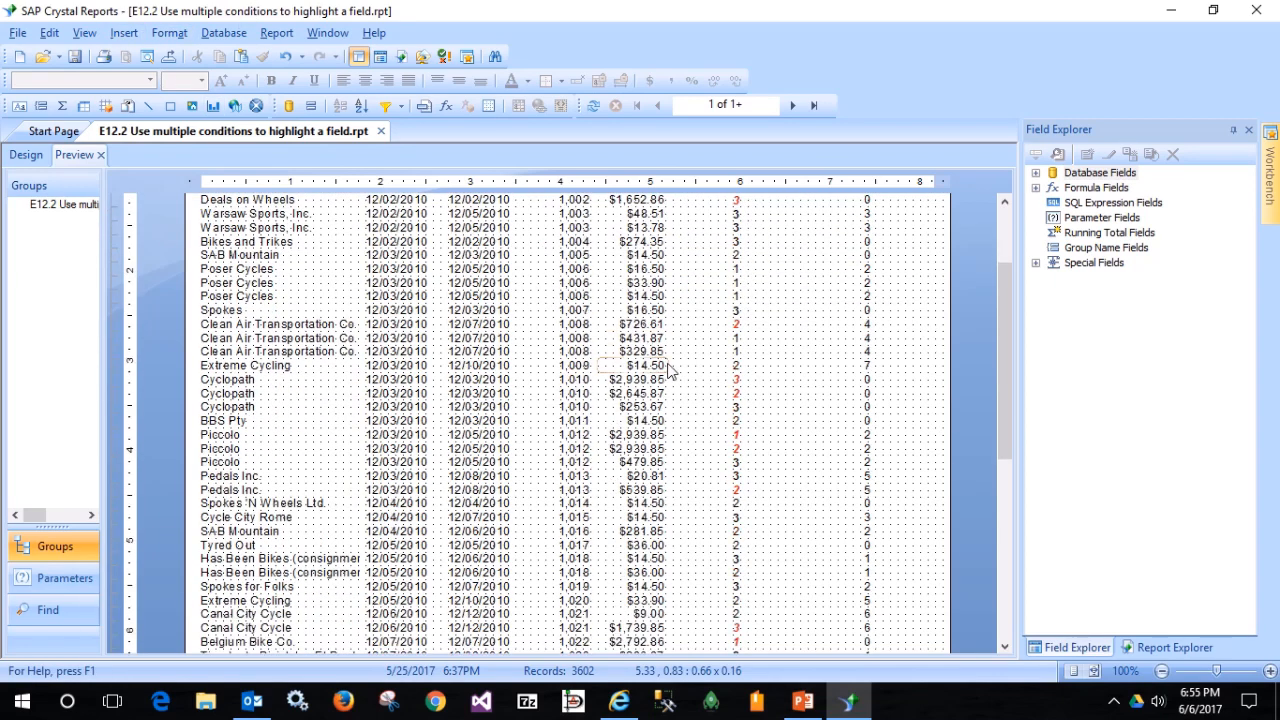
pyautogui.scroll(-2, 672, 372)
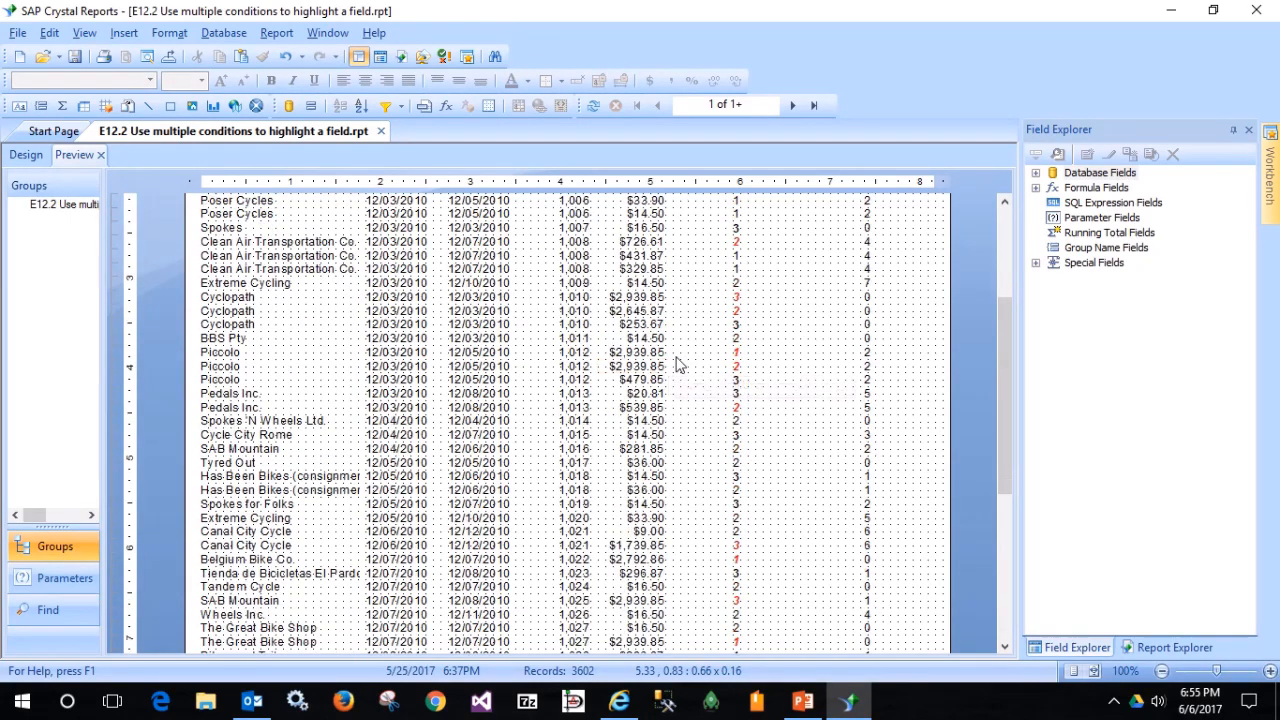
pyautogui.scroll(-1, 677, 363)
pyautogui.scroll(6, 677, 298)
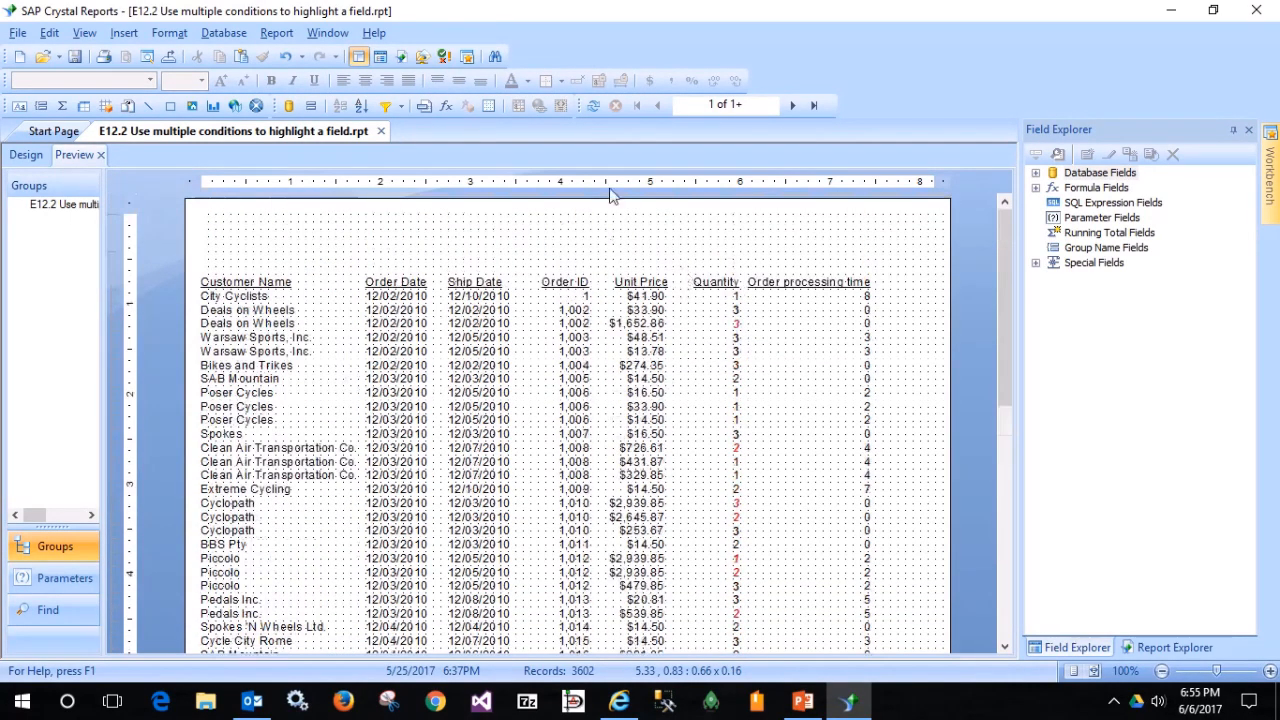
pyautogui.click(15, 33)
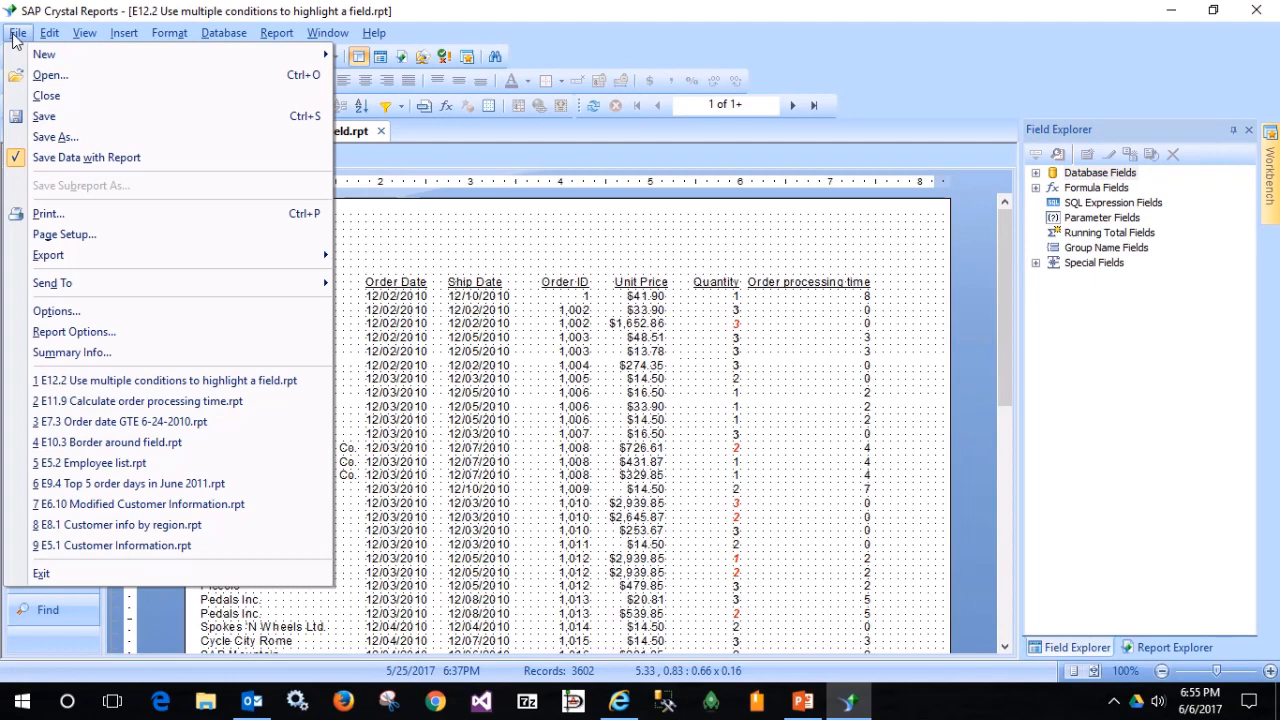
pyautogui.click(59, 124)
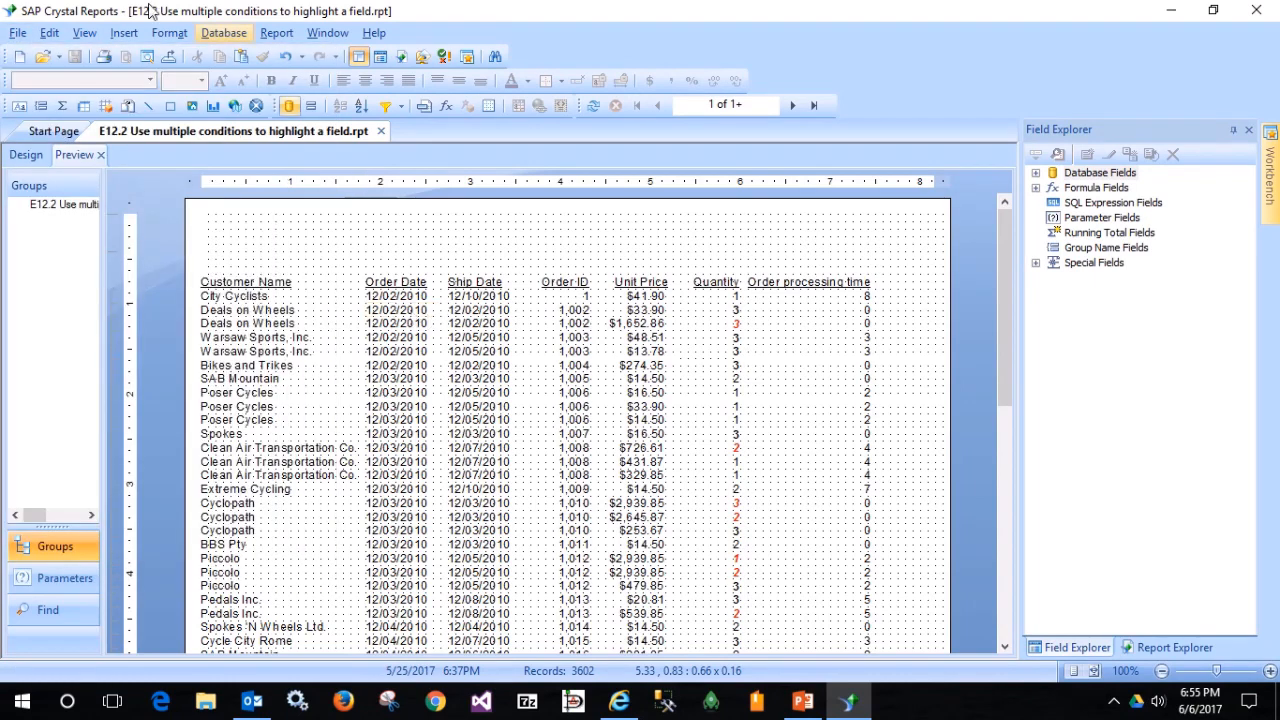
# Start exporting the report to a disk file and choose PDF as the export format
pyautogui.click(19, 35)
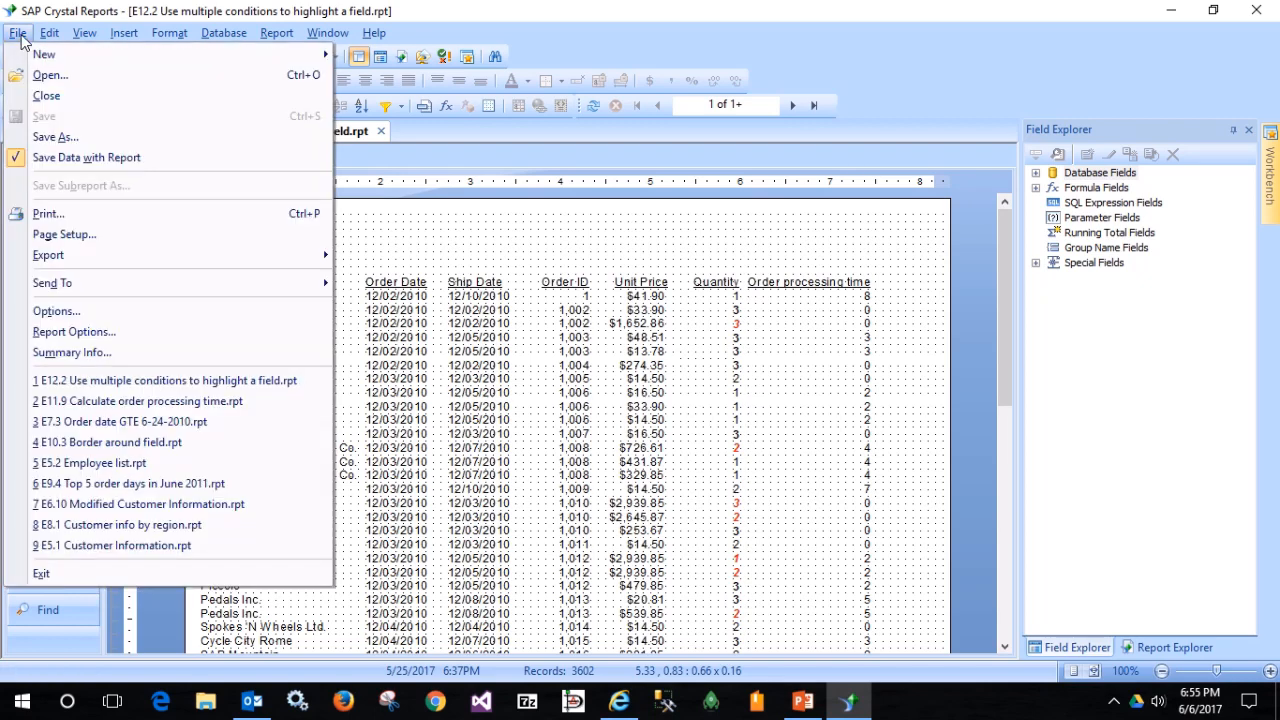
pyautogui.moveTo(80, 264)
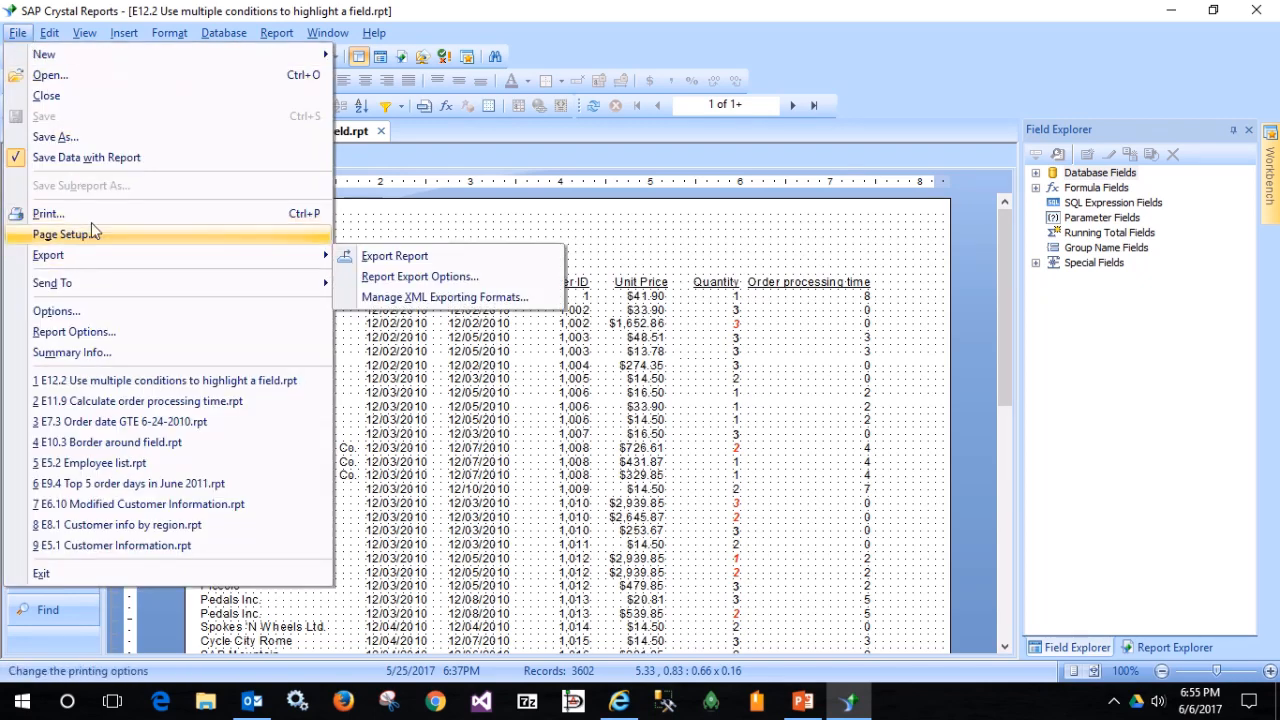
pyautogui.click(412, 262)
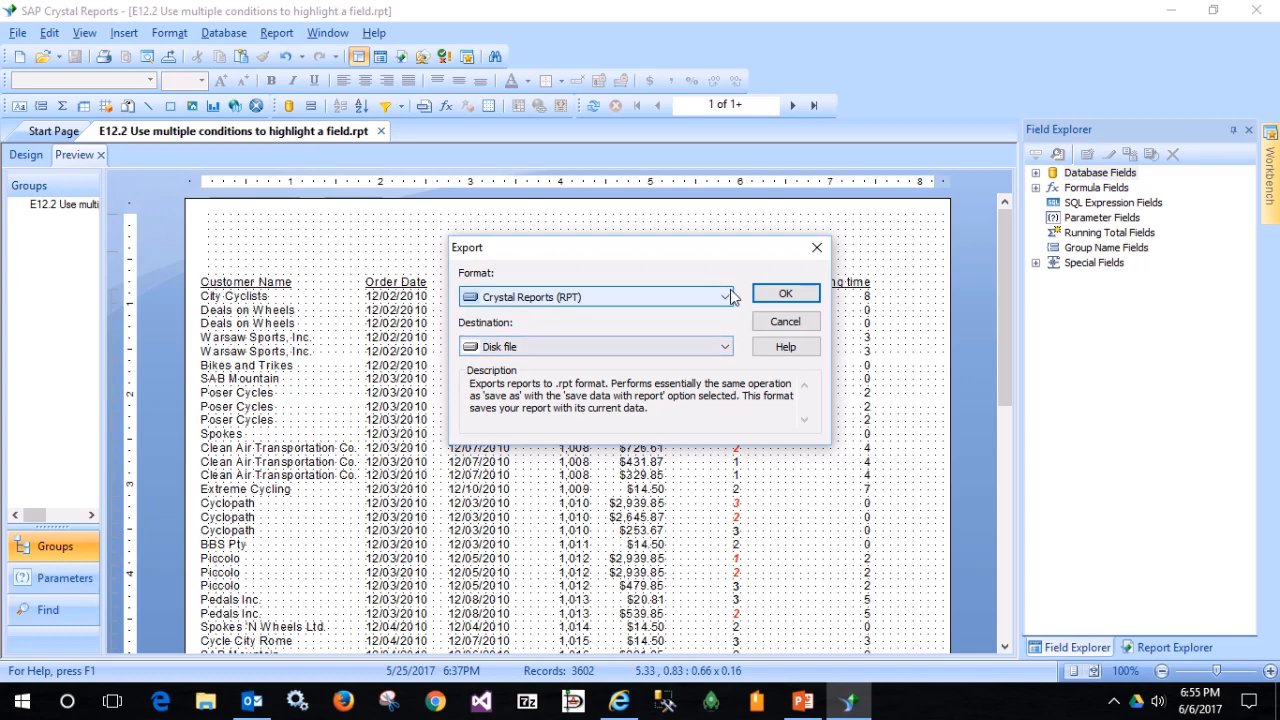
pyautogui.click(725, 297)
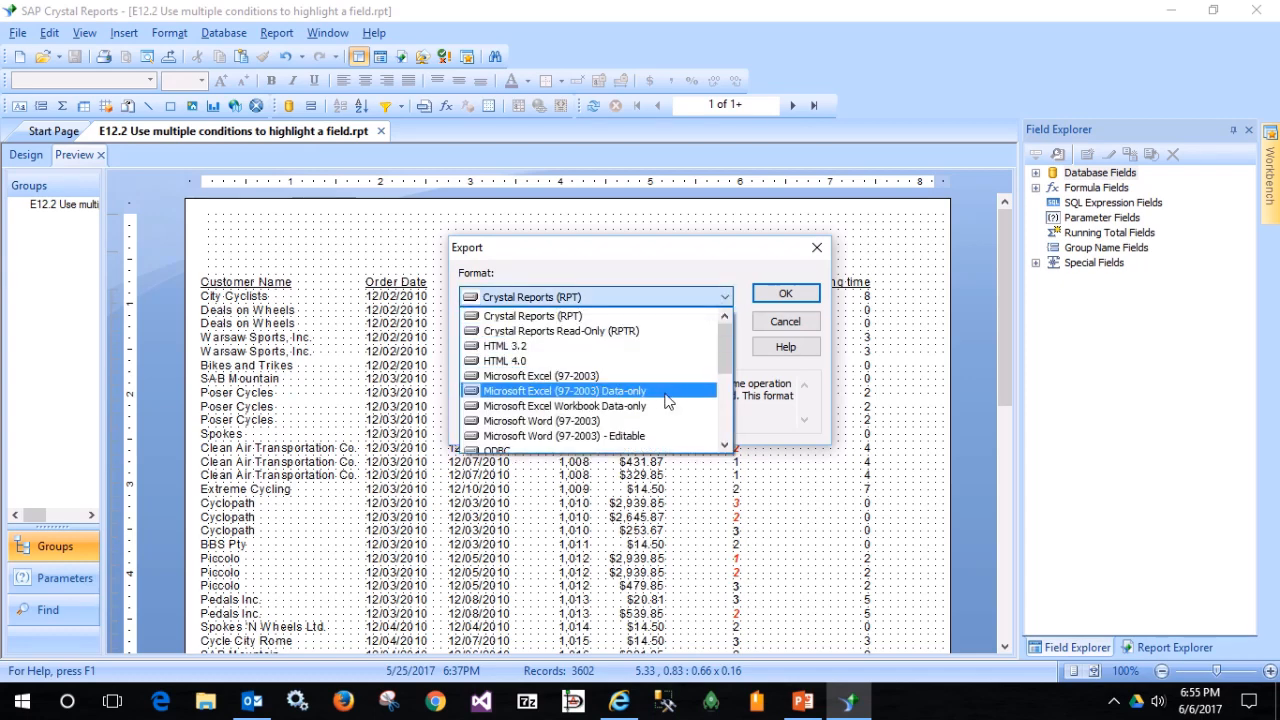
pyautogui.scroll(-1, 665, 400)
pyautogui.scroll(-2, 665, 400)
pyautogui.click(510, 330)
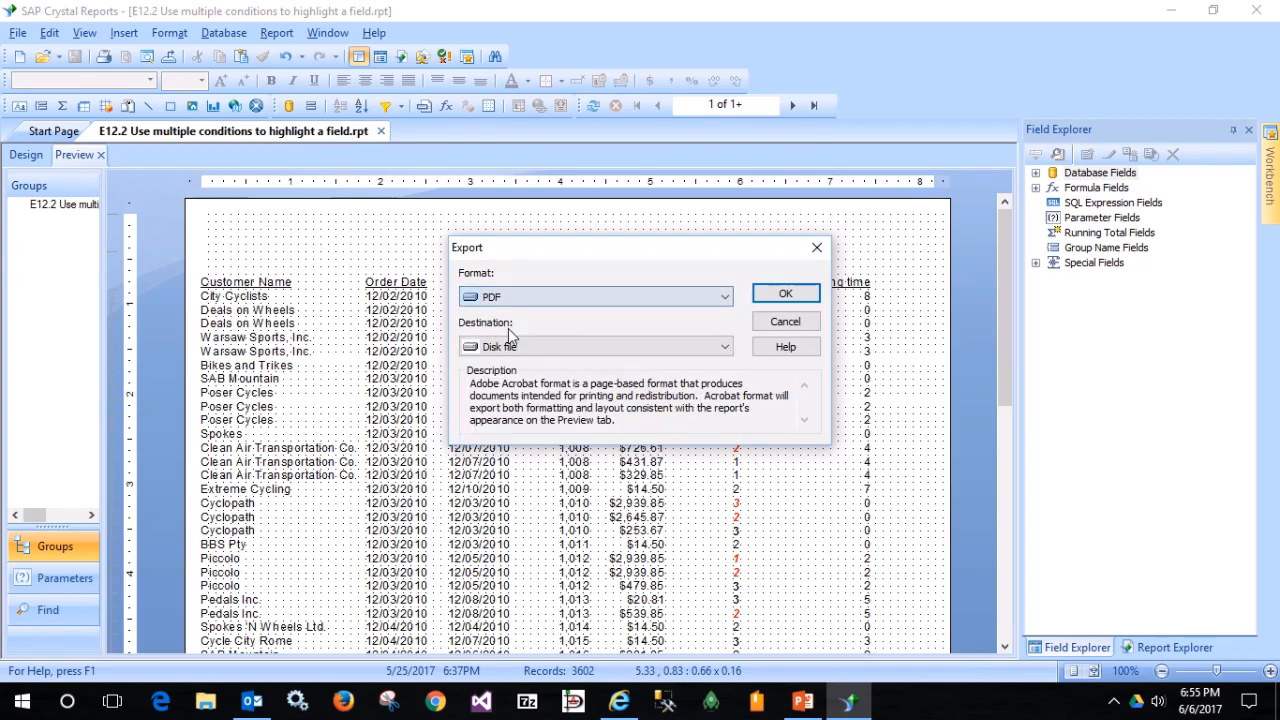
# Export all pages to the CIS-239 folder as "E12.2 Use multiple conditions to highlight a field.pdf"
pyautogui.click(787, 295)
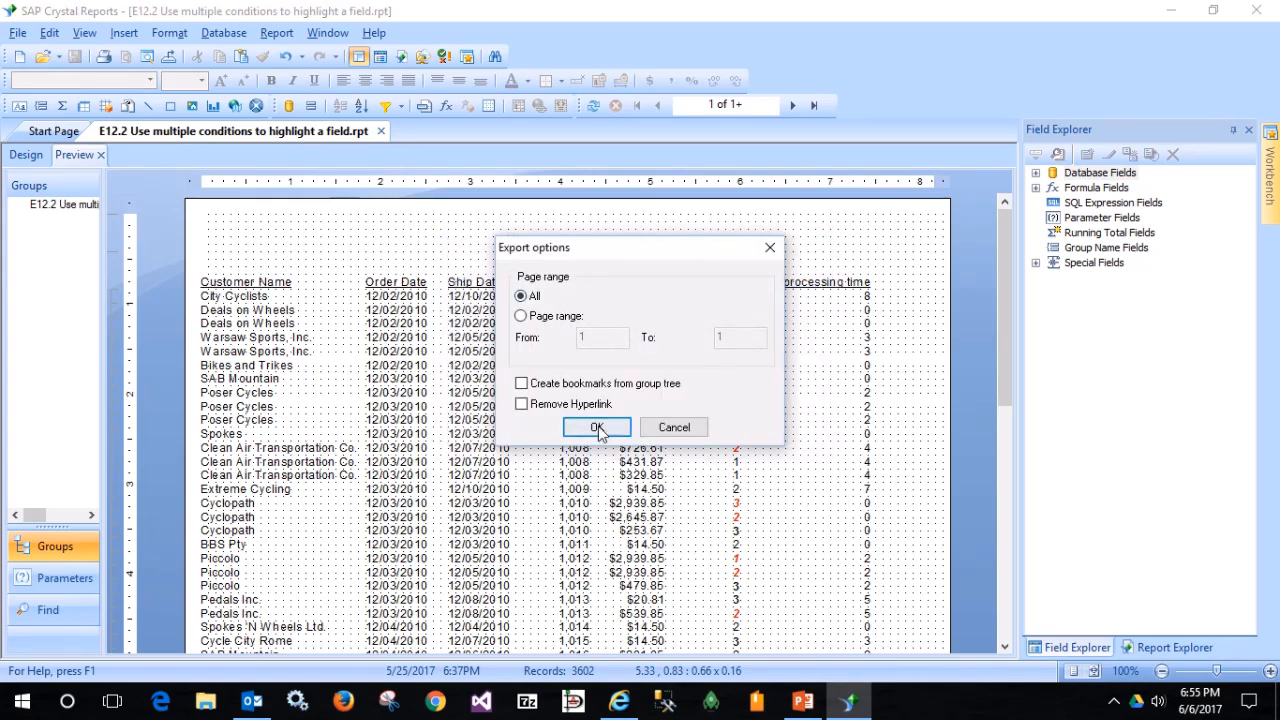
pyautogui.click(596, 429)
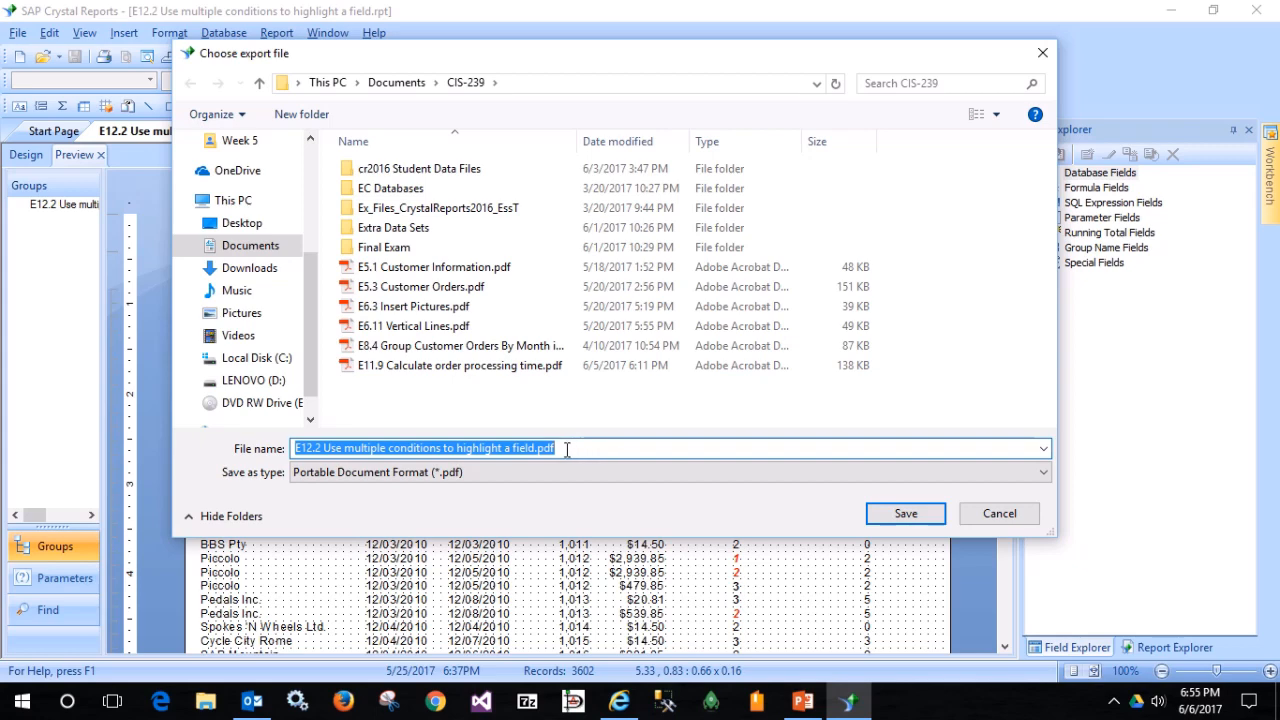
pyautogui.click(906, 515)
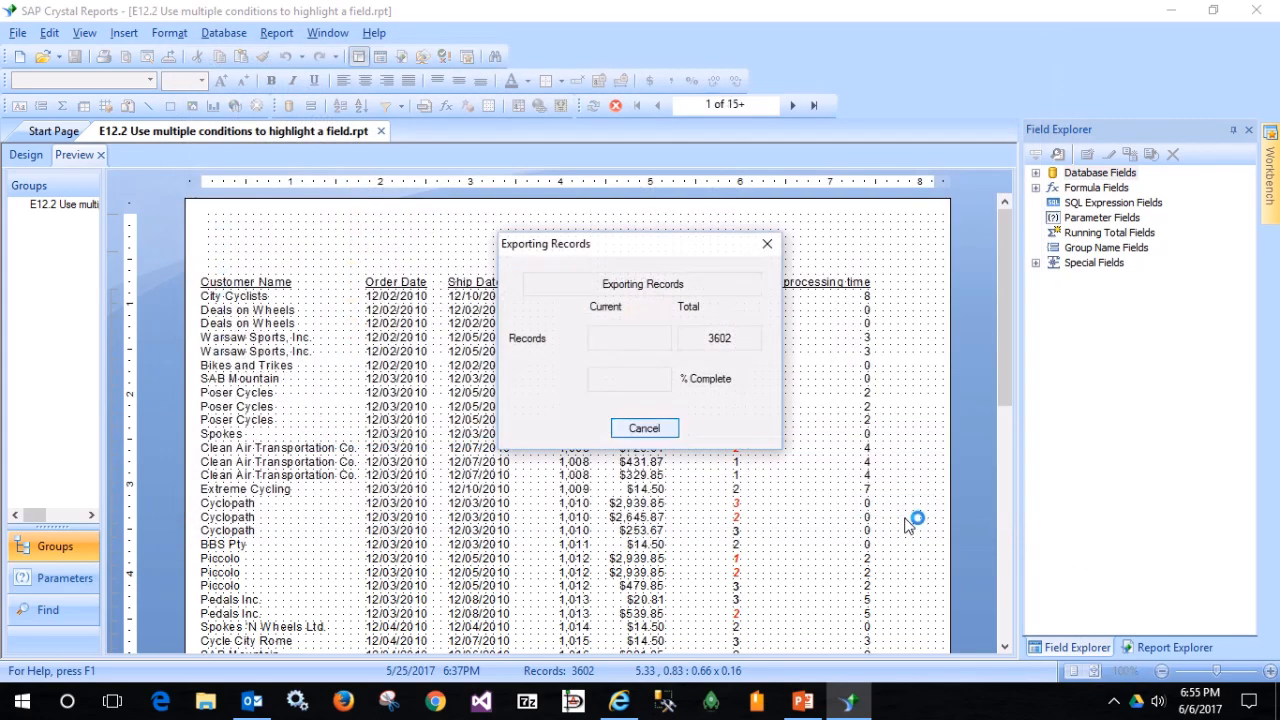